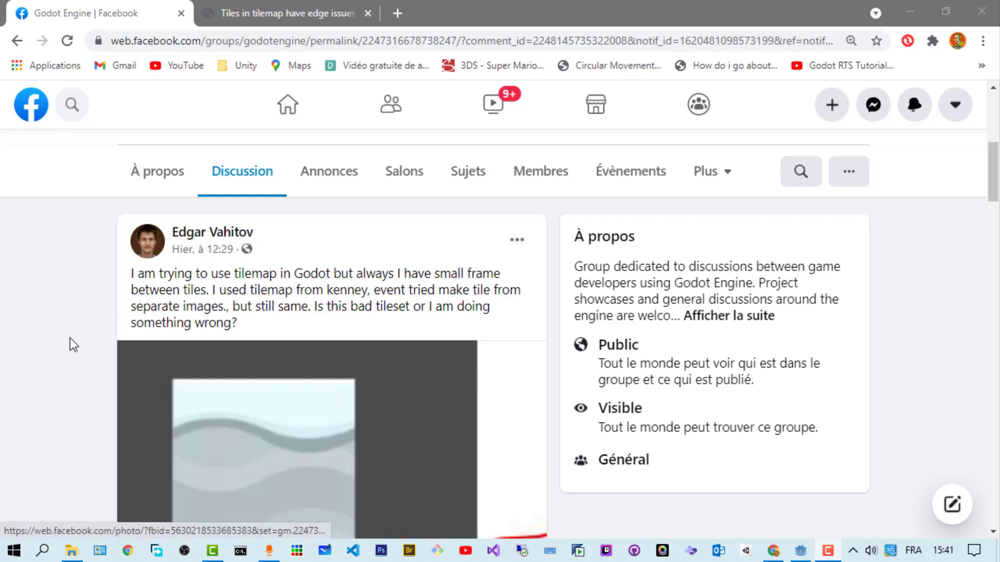
- Read through the Facebook tilemap seam post and its comments
scroll(49, 328, "down", 4)
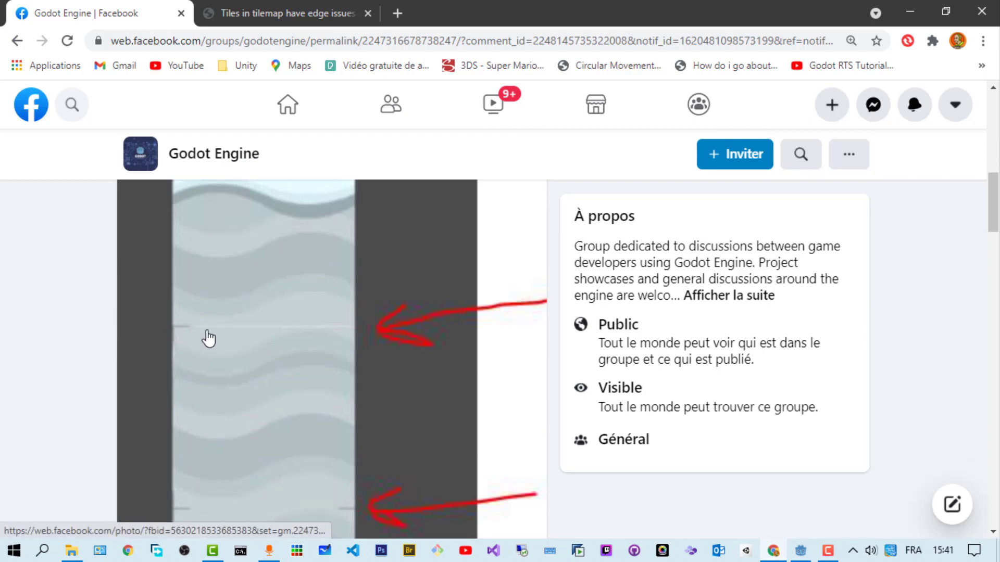
scroll(376, 335, "up", 3)
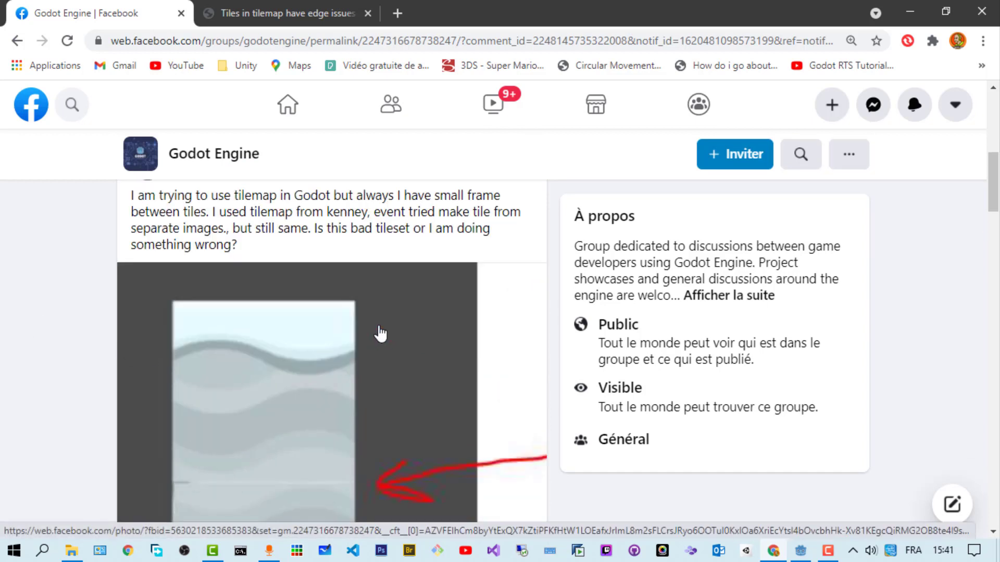
scroll(376, 335, "down", 3)
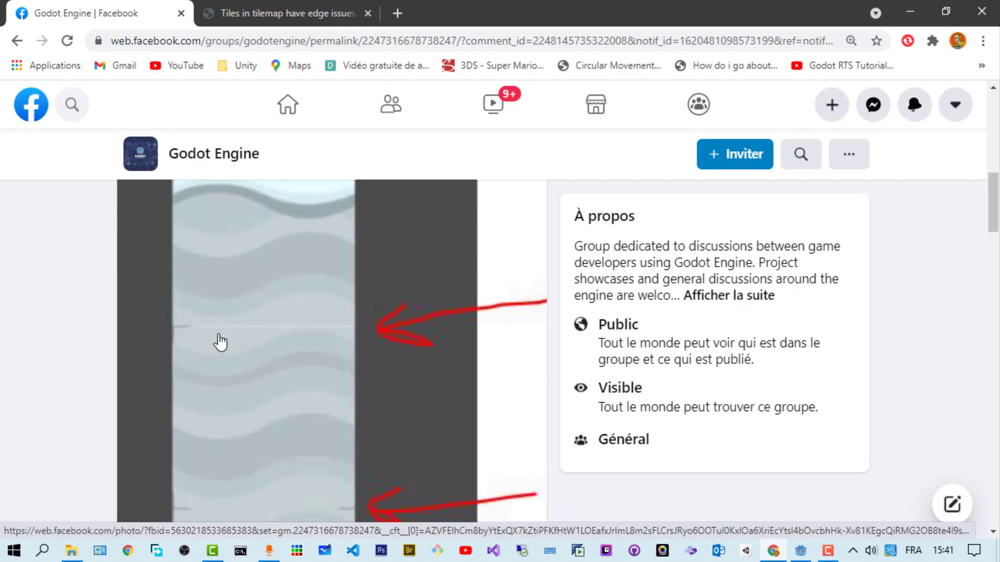
scroll(330, 342, "down", 3)
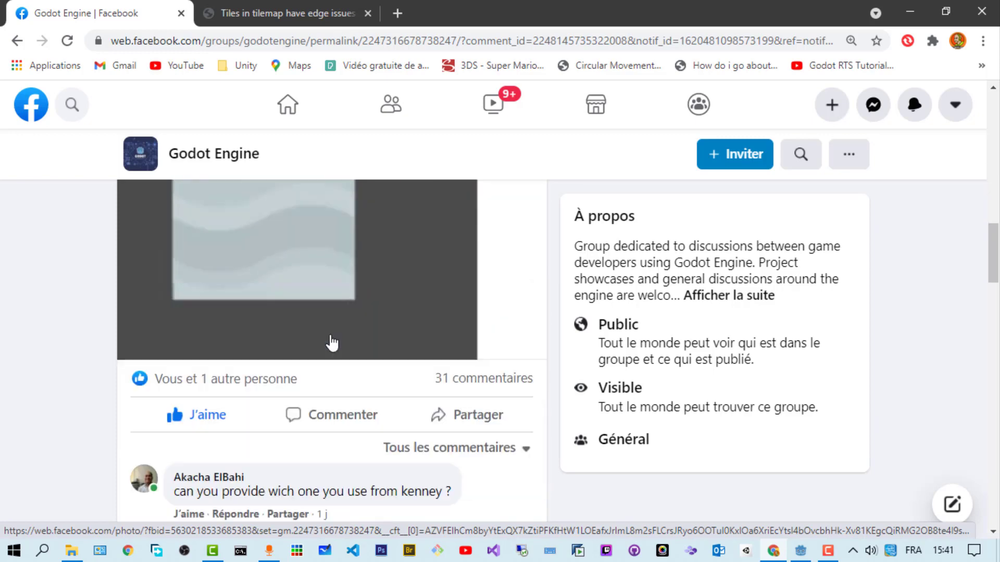
scroll(365, 343, "down", 9)
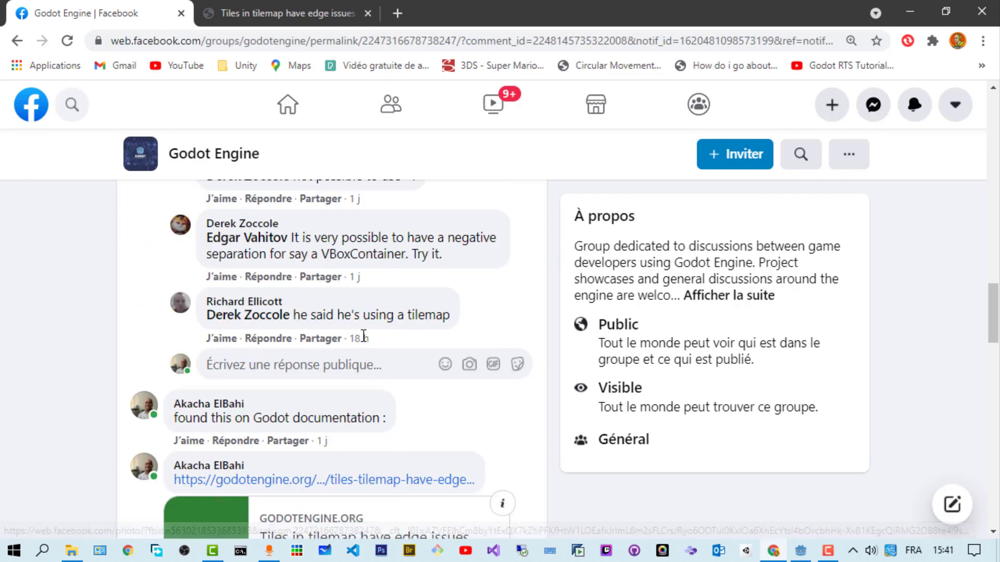
scroll(385, 341, "down", 4)
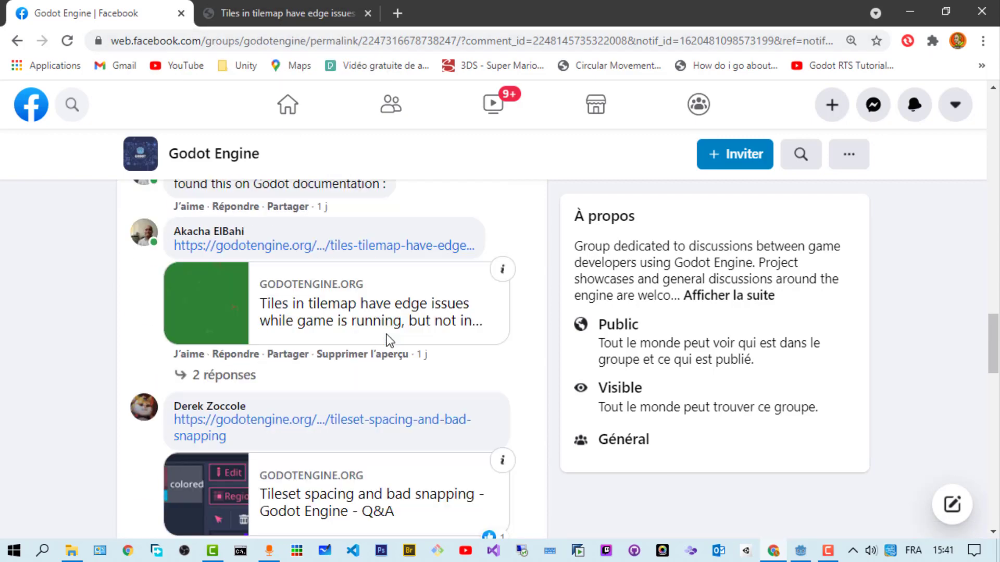
- Switch to the Godot Q&A tab and scroll up to the tile edge-issues question
left_click(293, 16)
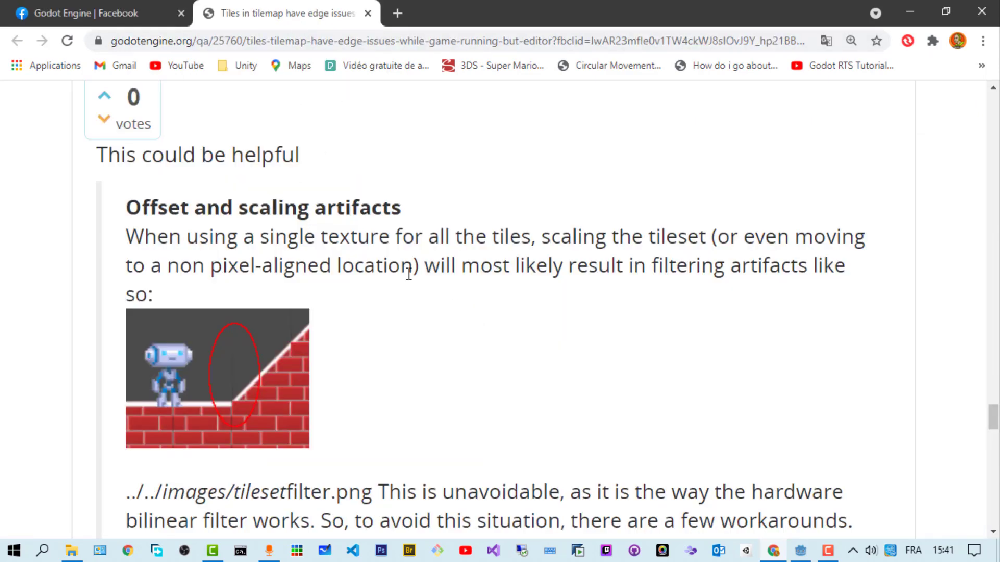
scroll(599, 364, "up", 13)
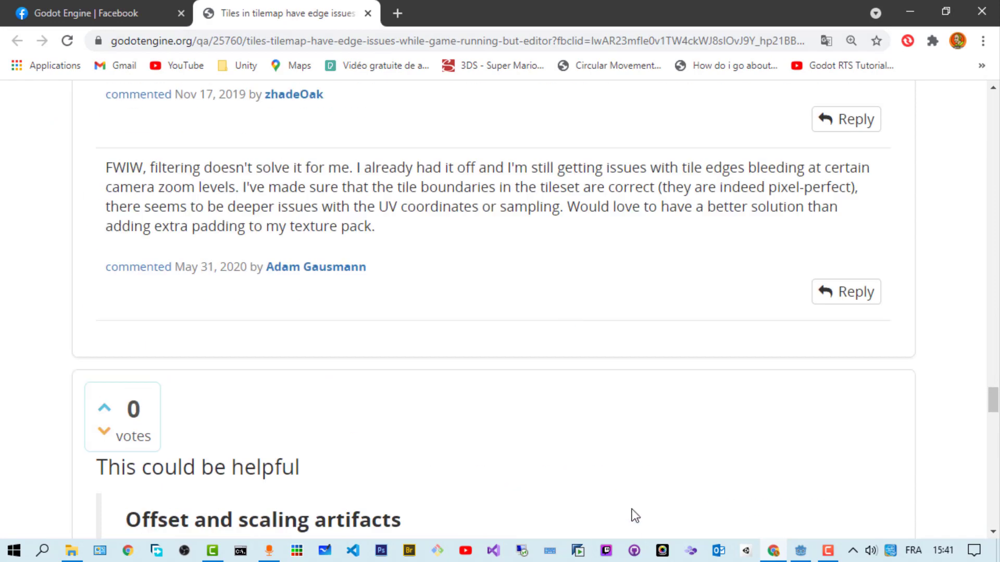
scroll(614, 414, "up", 20)
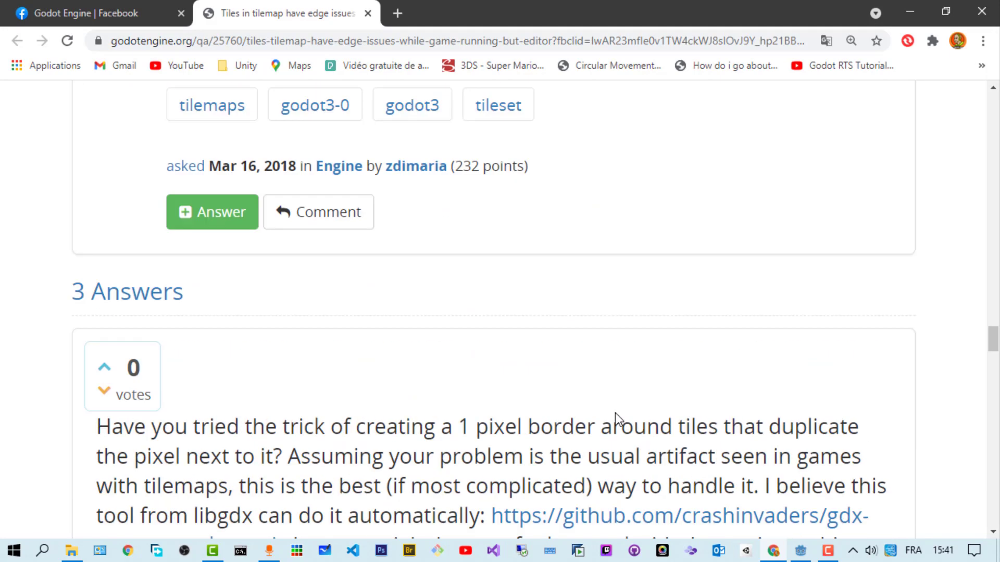
scroll(615, 413, "up", 20)
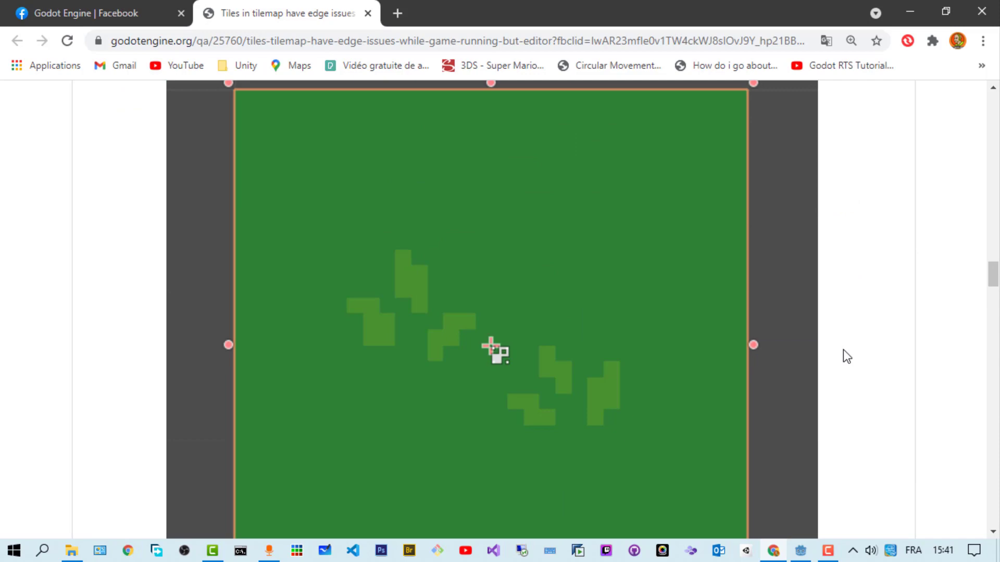
scroll(844, 356, "up", 15)
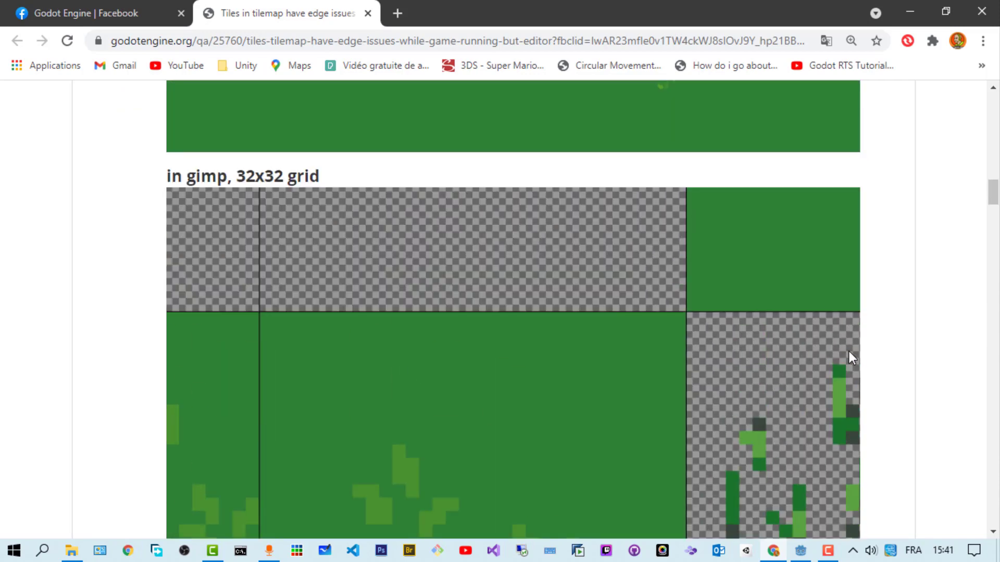
scroll(873, 388, "up", 15)
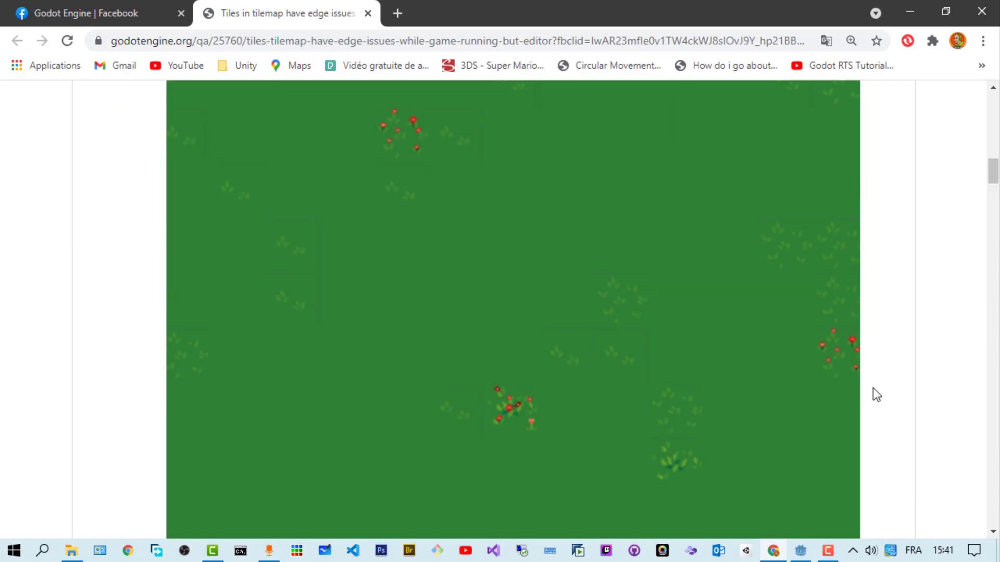
scroll(873, 388, "up", 7)
- Scroll down through the question's screenshots and answers
scroll(872, 388, "down", 3)
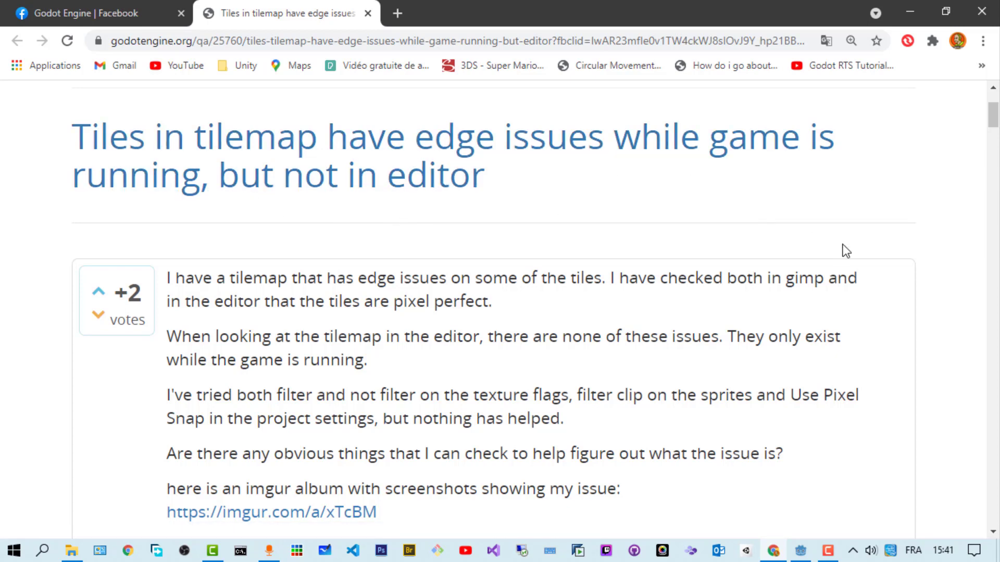
scroll(844, 250, "down", 1)
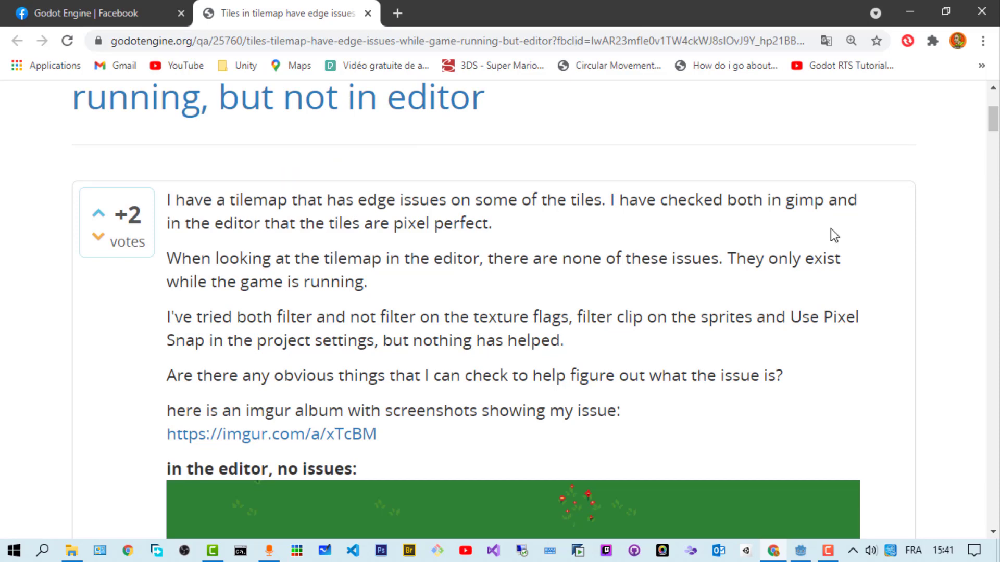
scroll(828, 244, "down", 5)
scroll(815, 264, "down", 3)
scroll(804, 263, "up", 3)
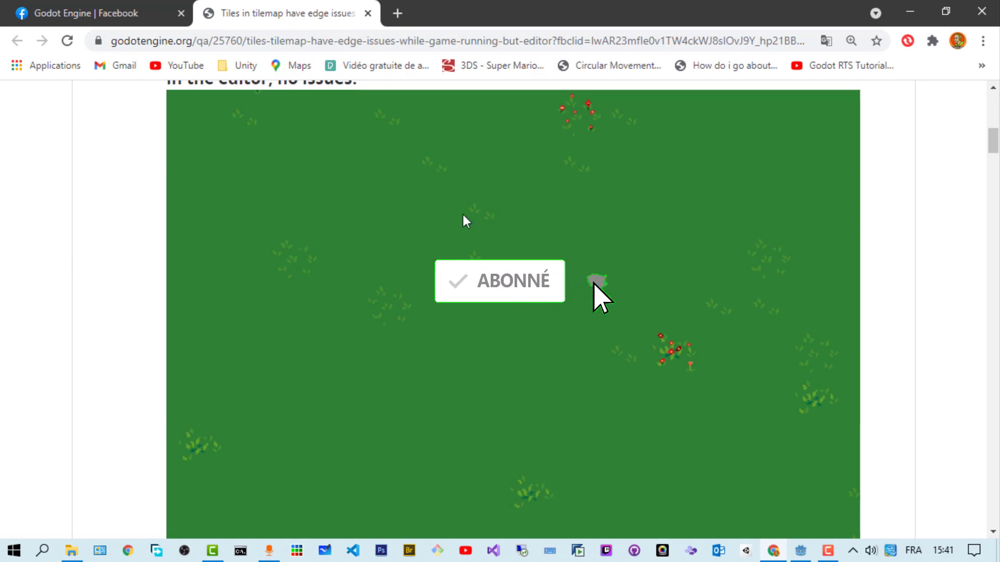
scroll(659, 310, "down", 5)
scroll(599, 203, "up", 1)
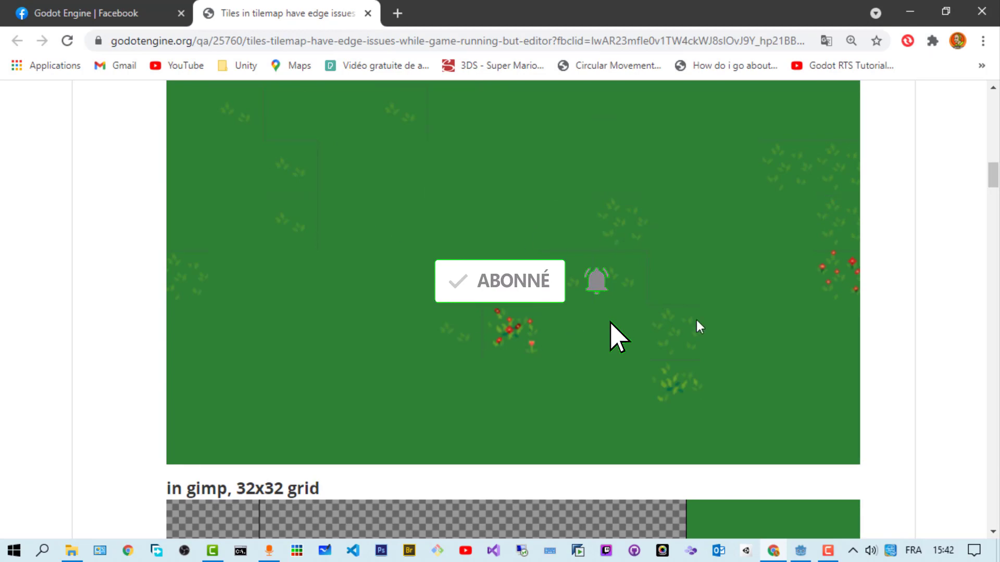
scroll(699, 326, "down", 4)
- Back in Godot, zoom the Level03 viewport to inspect the seams between the green tiles
key("alt+Tab")
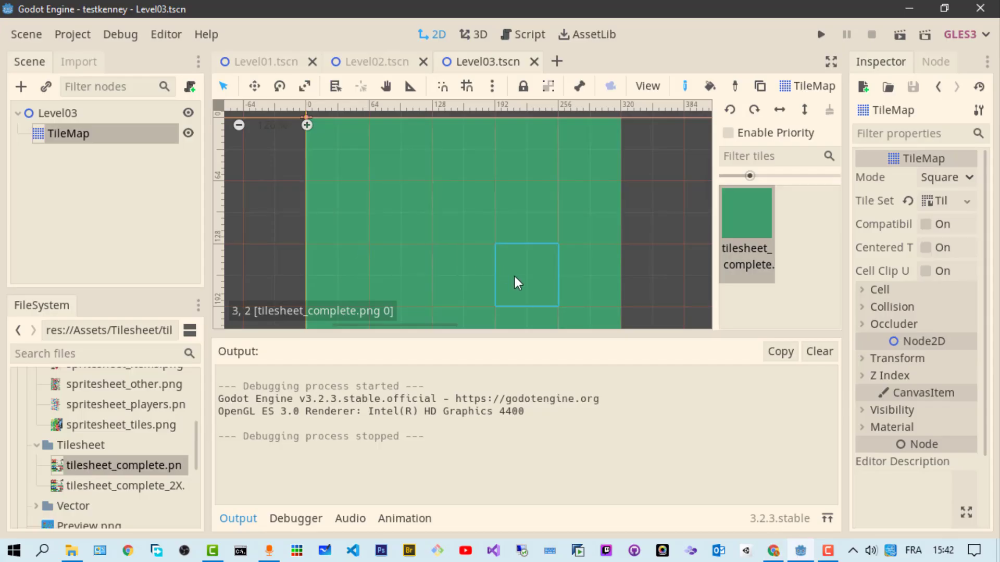
scroll(529, 255, "up", 3)
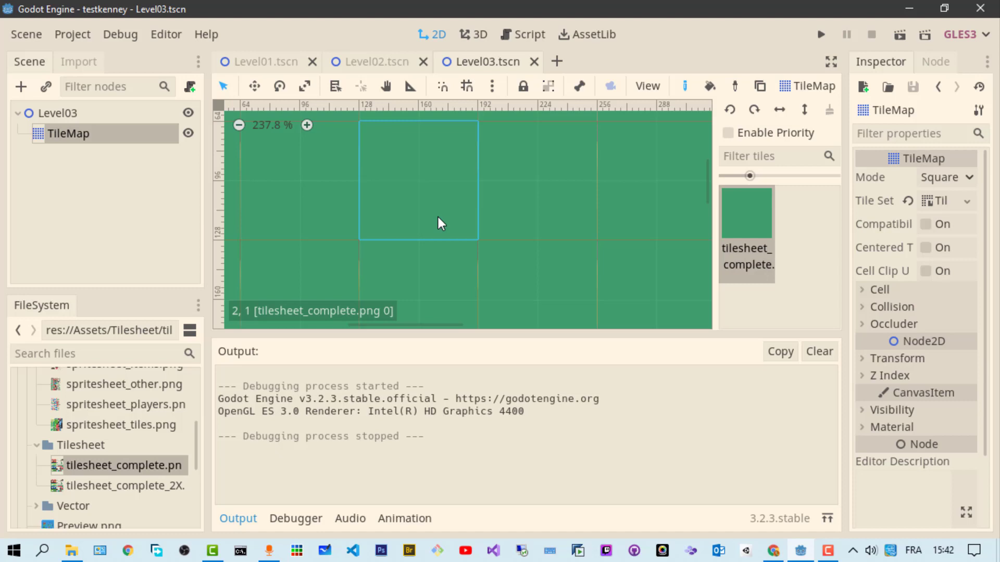
scroll(439, 221, "down", 1)
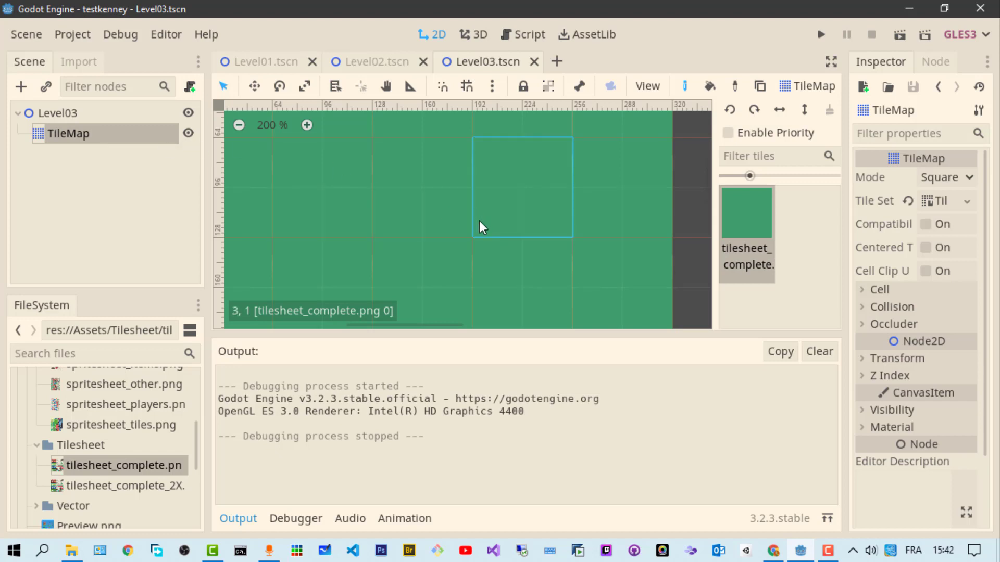
scroll(486, 227, "up", 2)
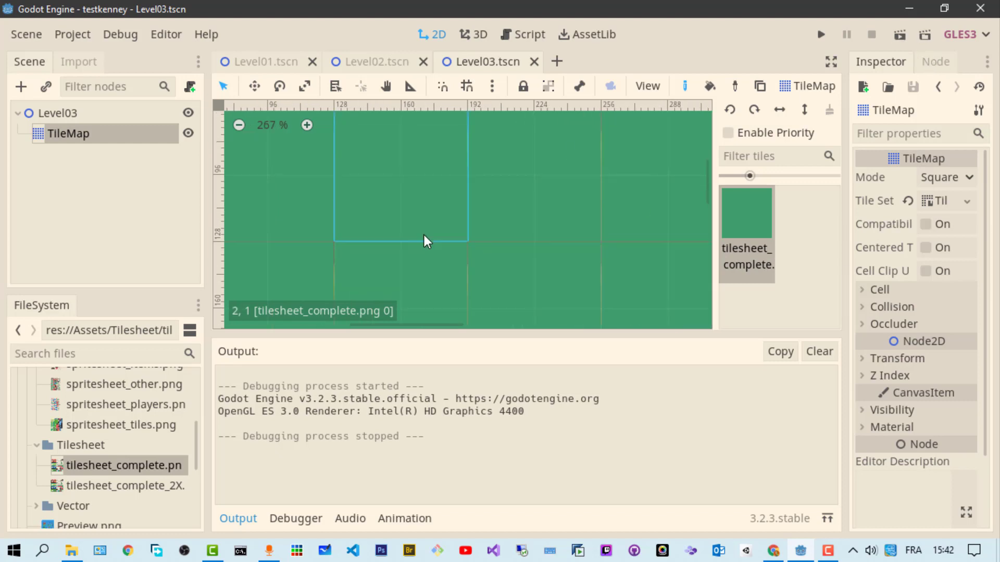
- Review the Display > Window stretch settings in Project Settings, then test-run Level03
left_click(72, 35)
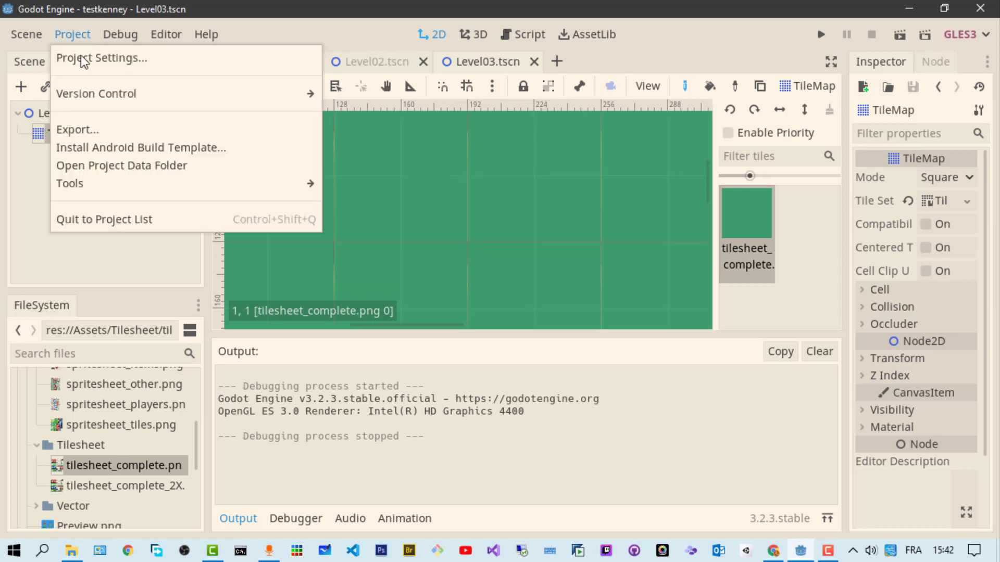
left_click(123, 62)
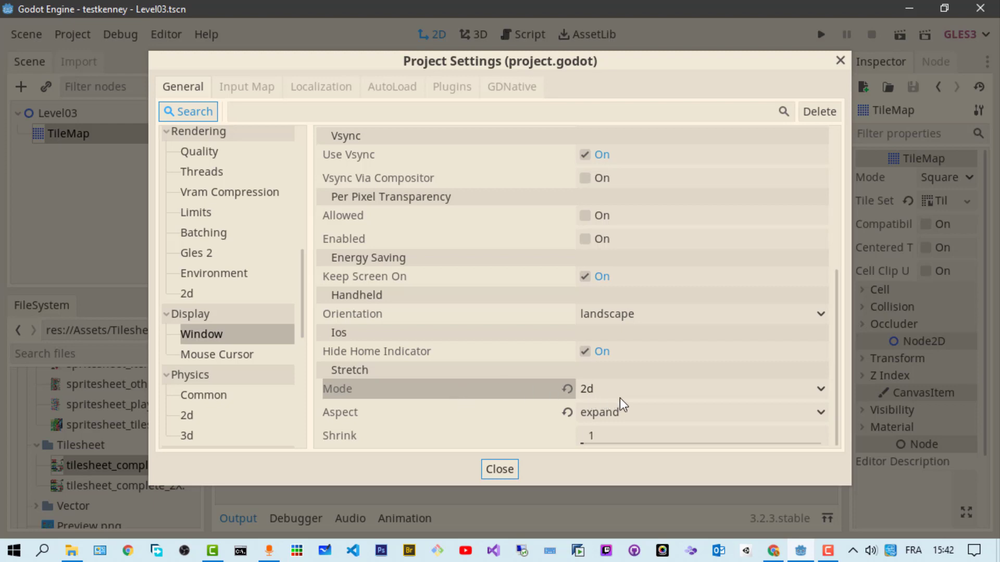
left_click(499, 469)
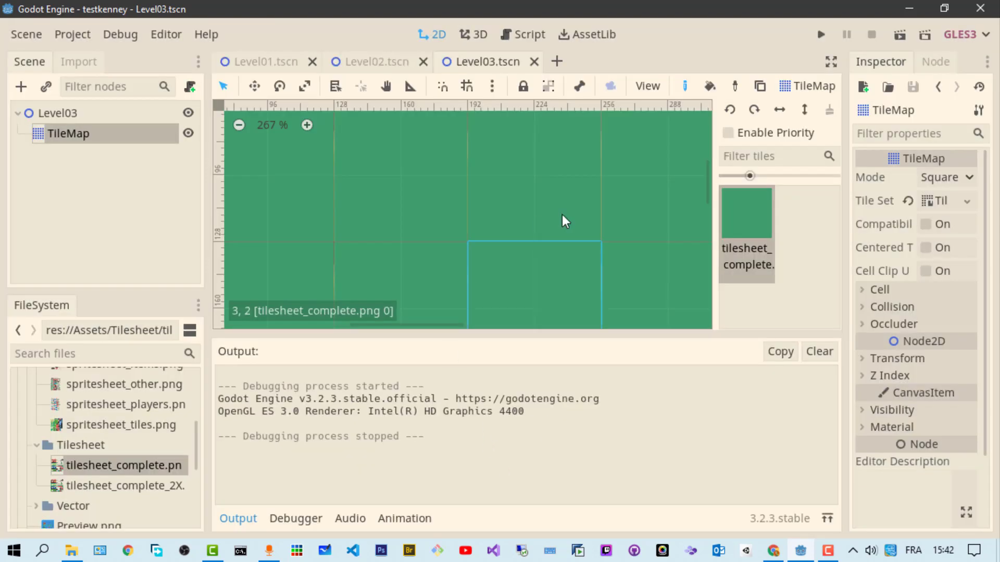
left_click(900, 35)
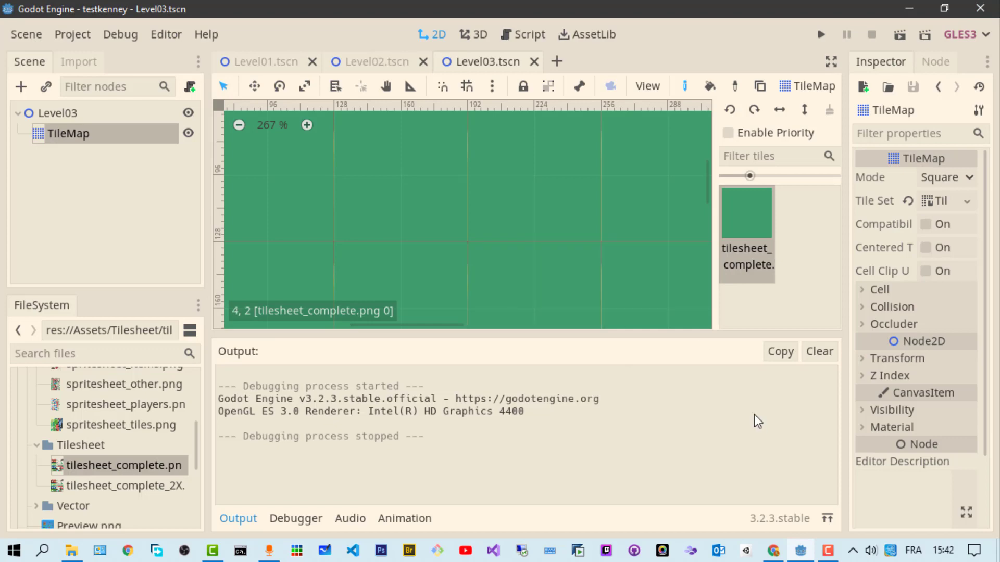
left_click(74, 34)
- Set the project's stretch mode to viewport and test-run the scene
left_click(126, 58)
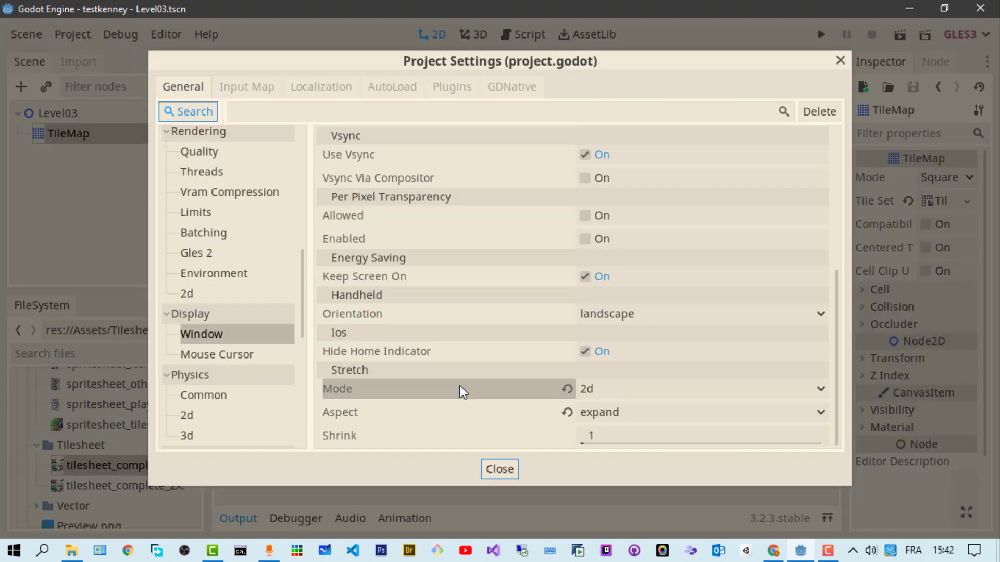
left_click(670, 394)
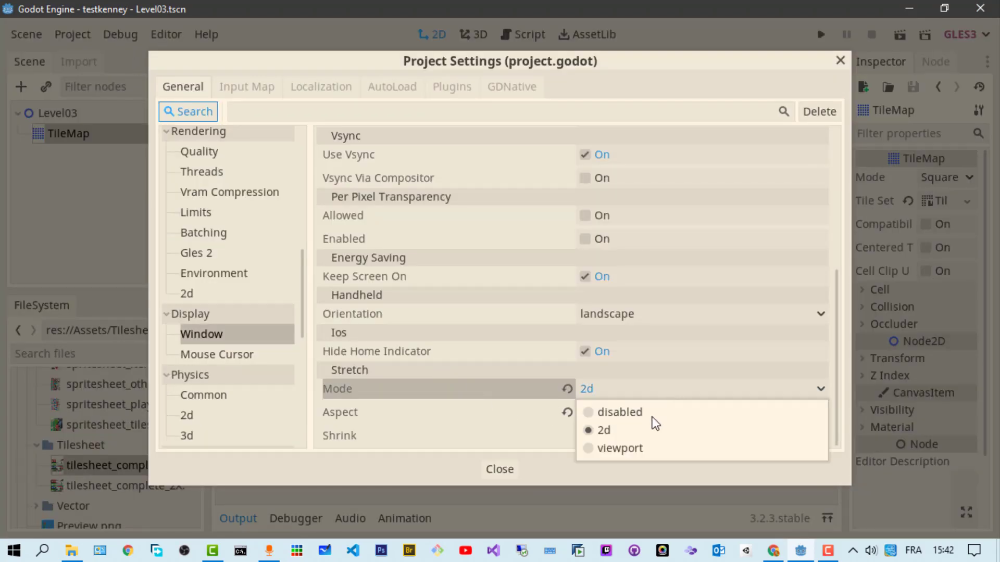
left_click(639, 449)
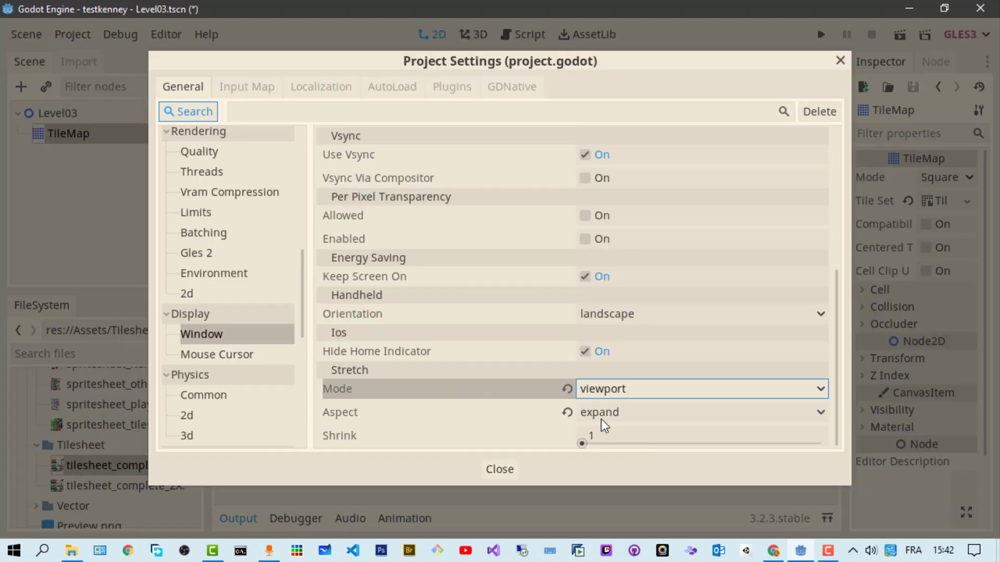
left_click(499, 469)
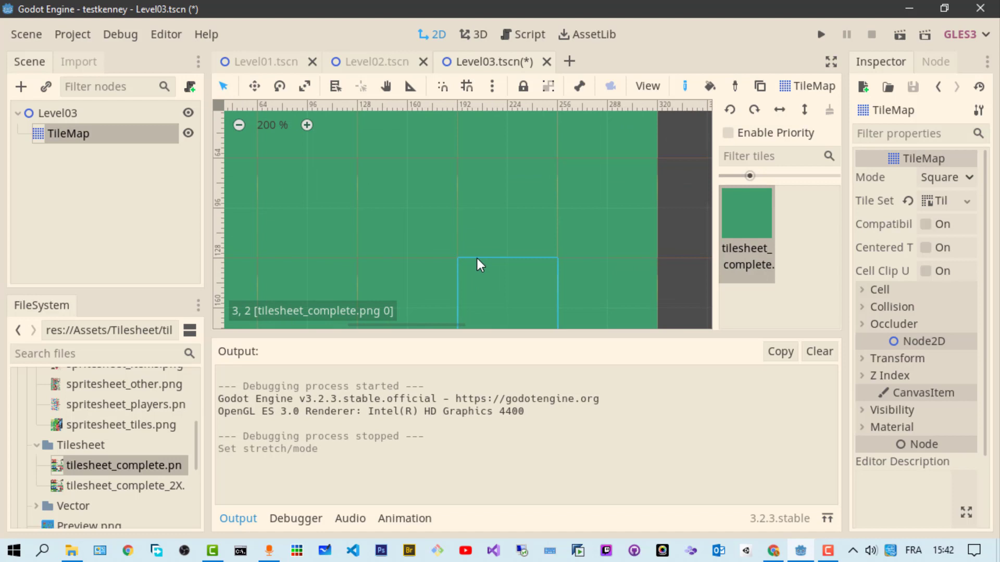
left_click(908, 38)
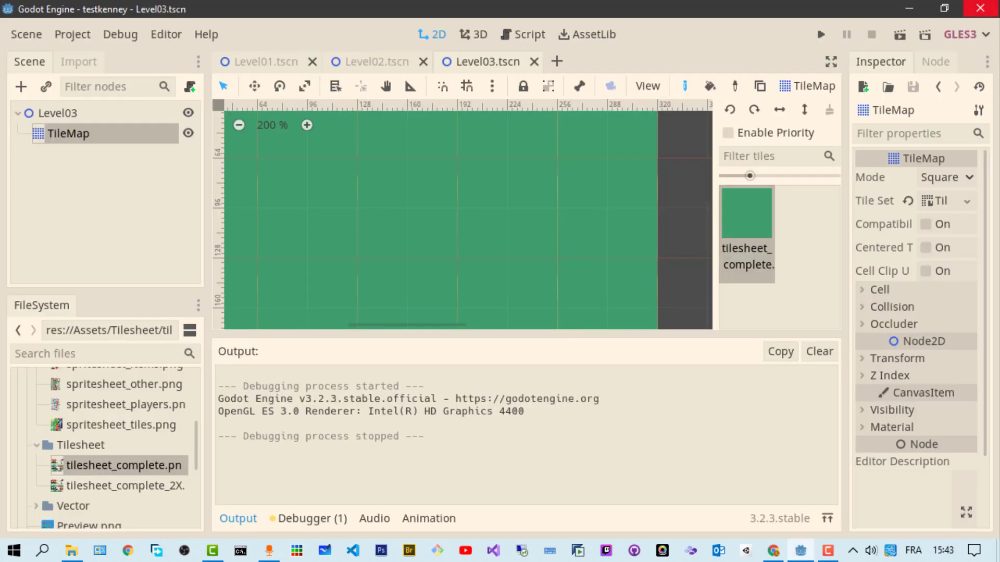
- Change the stretch mode to 2d, run the scene again, and return to the Q&A page
left_click(75, 34)
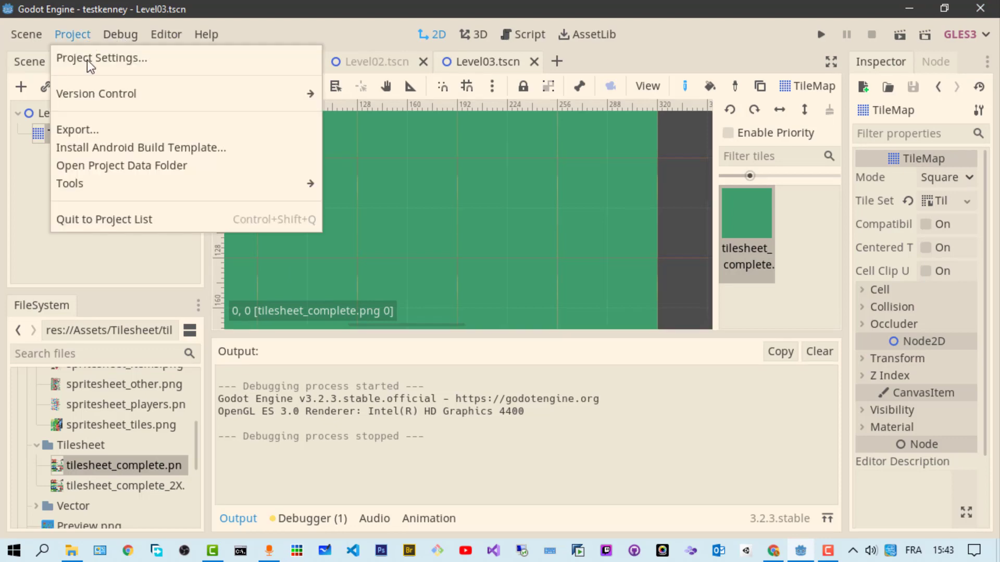
left_click(121, 58)
left_click(689, 392)
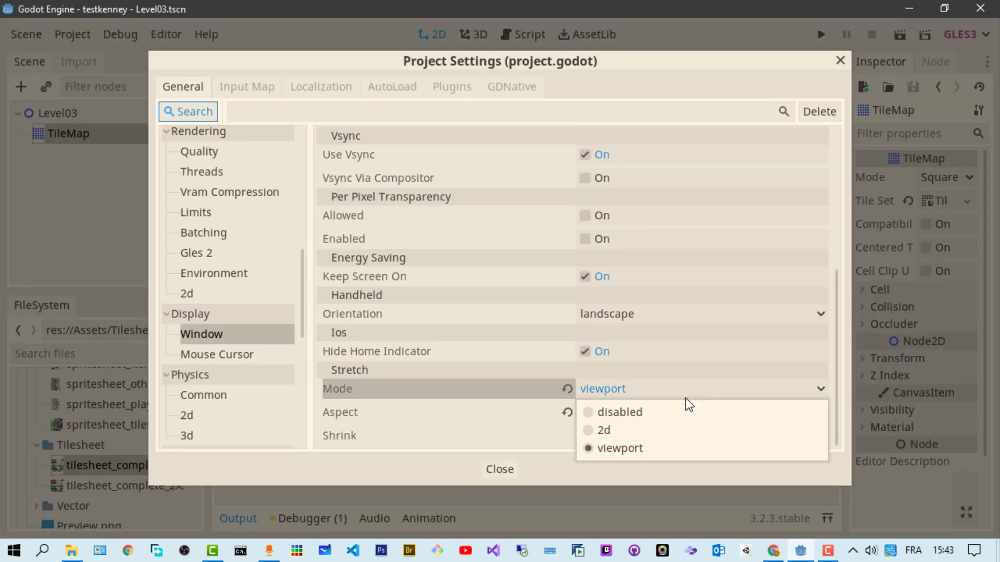
left_click(628, 430)
left_click(500, 469)
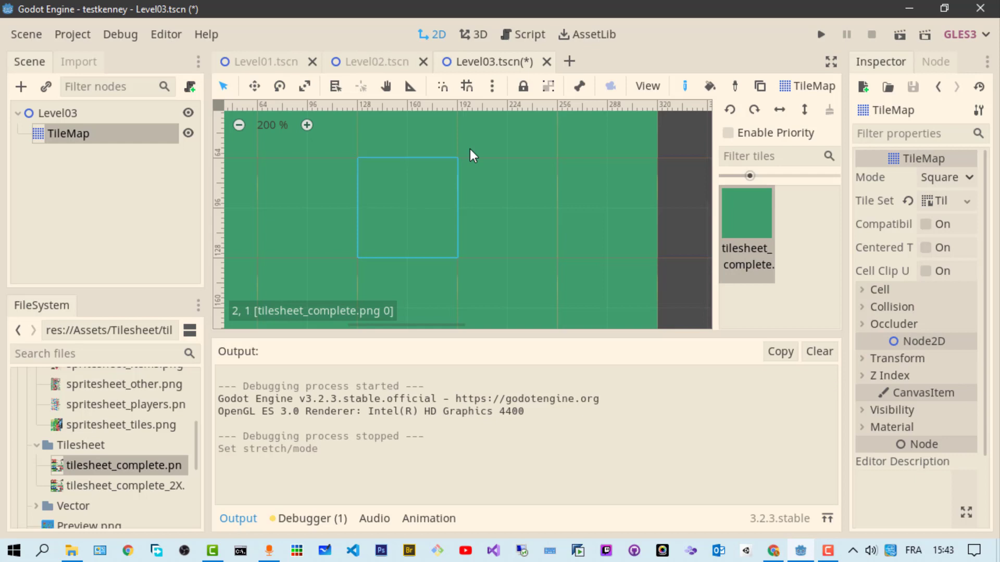
left_click(901, 35)
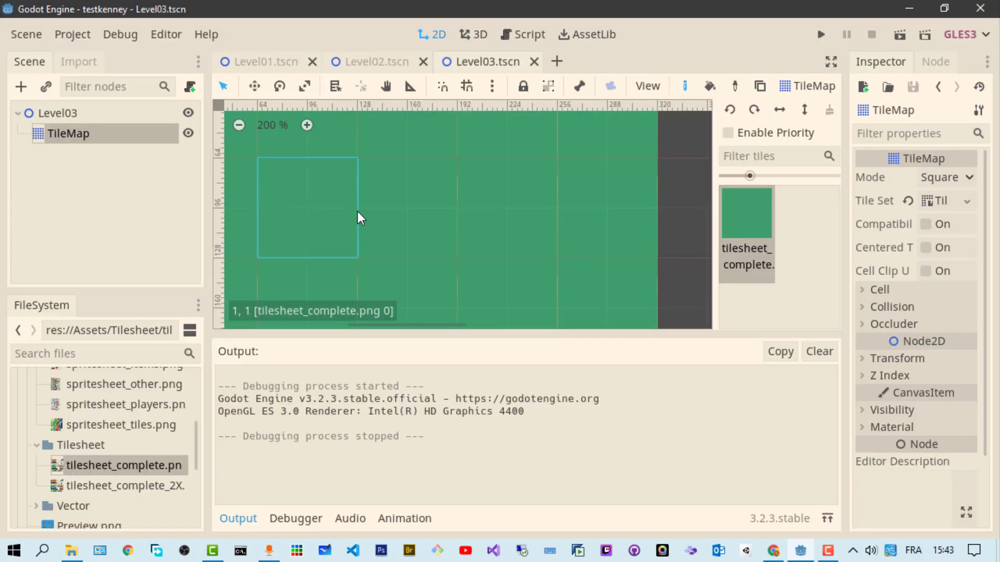
left_click(773, 551)
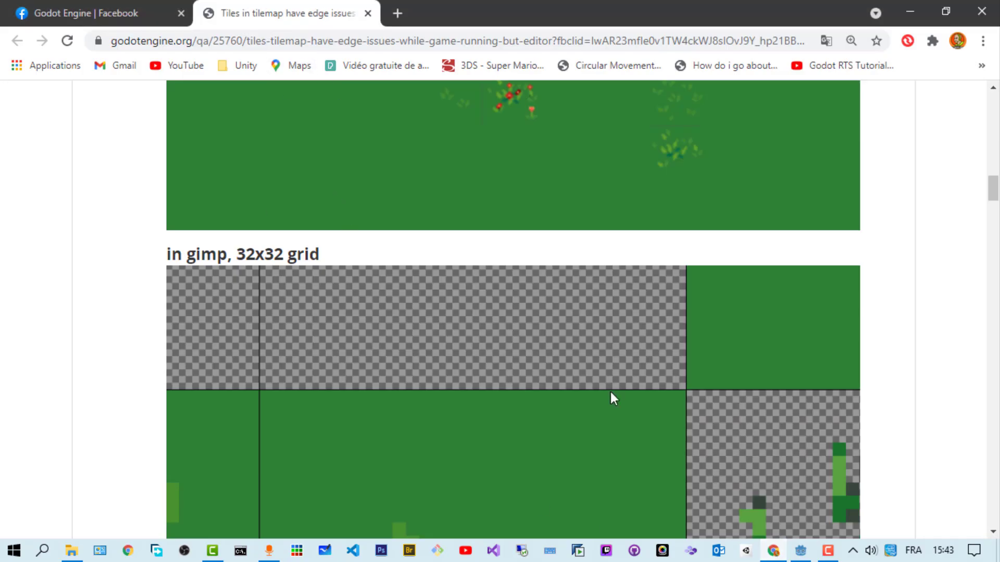
- Scroll the Q&A answers down to the workaround list
scroll(610, 392, "down", 20)
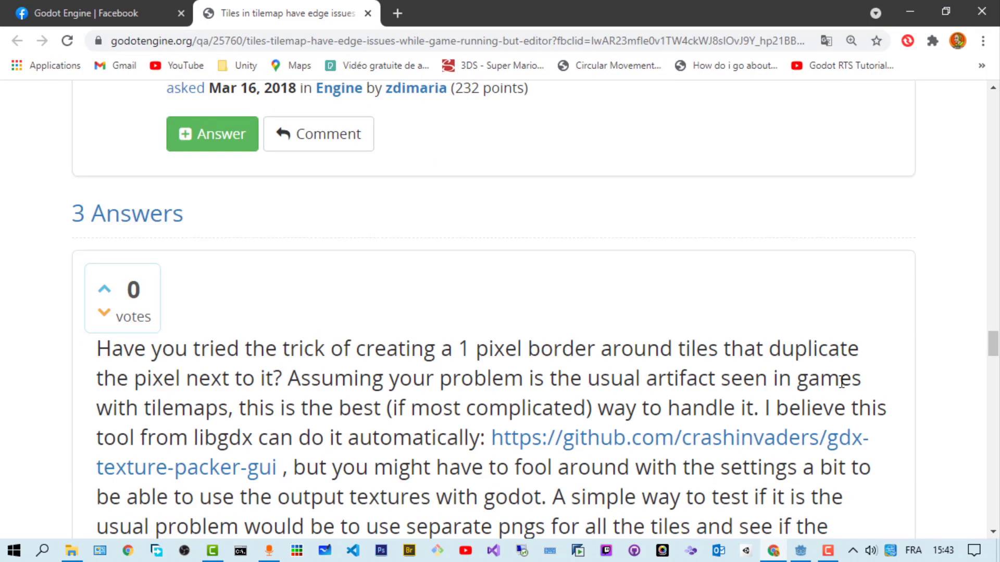
scroll(841, 383, "down", 20)
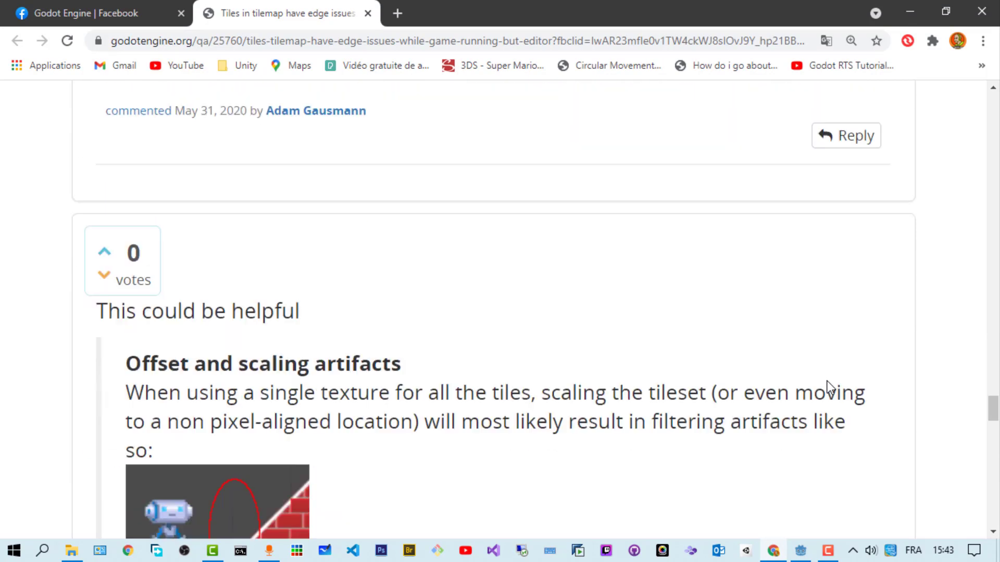
scroll(827, 386, "down", 4)
scroll(820, 387, "down", 1)
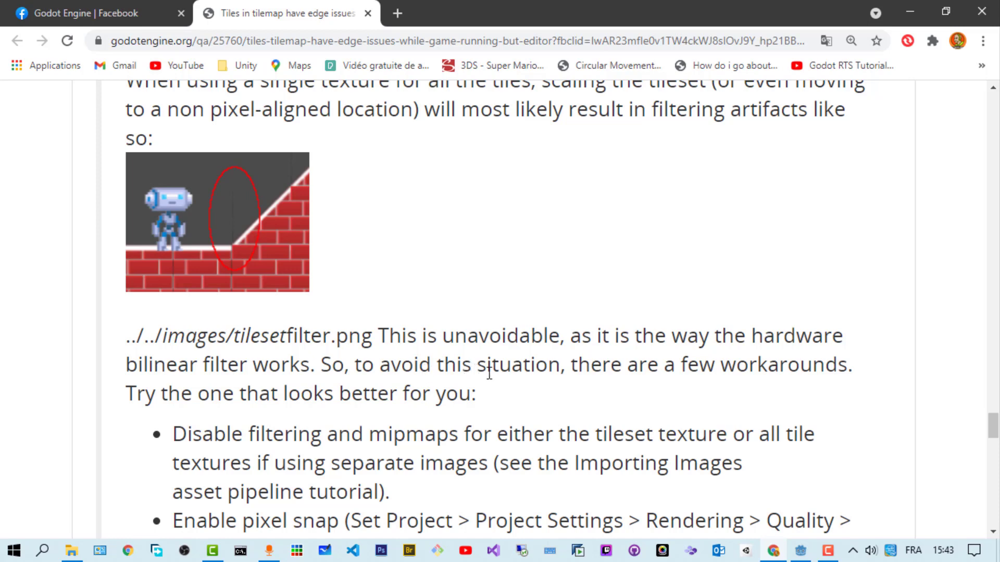
left_click_drag(489, 370, 558, 383)
left_click(592, 396)
scroll(496, 380, "down", 3)
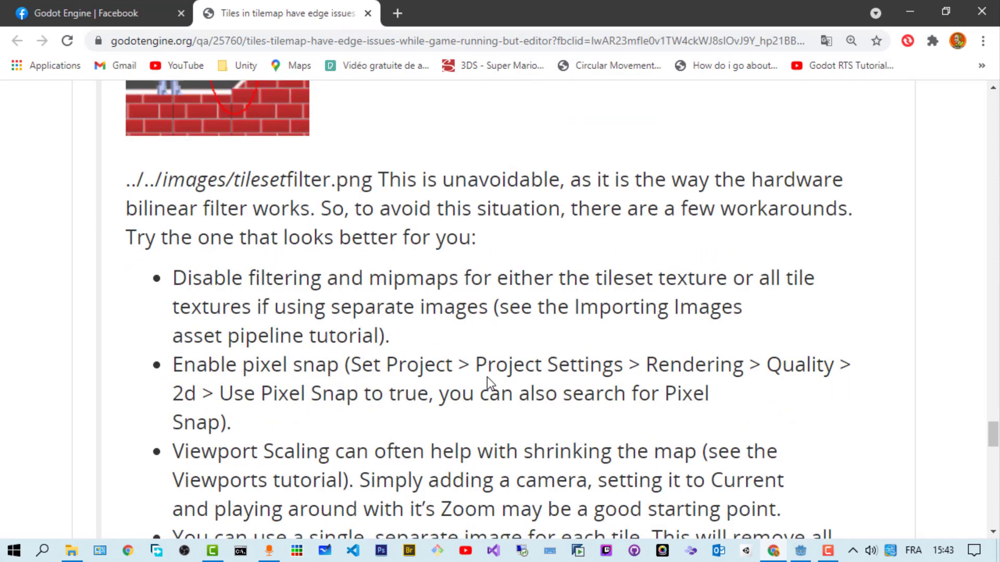
- Highlight the 'Disable filtering' workaround text
left_click_drag(194, 278, 368, 284)
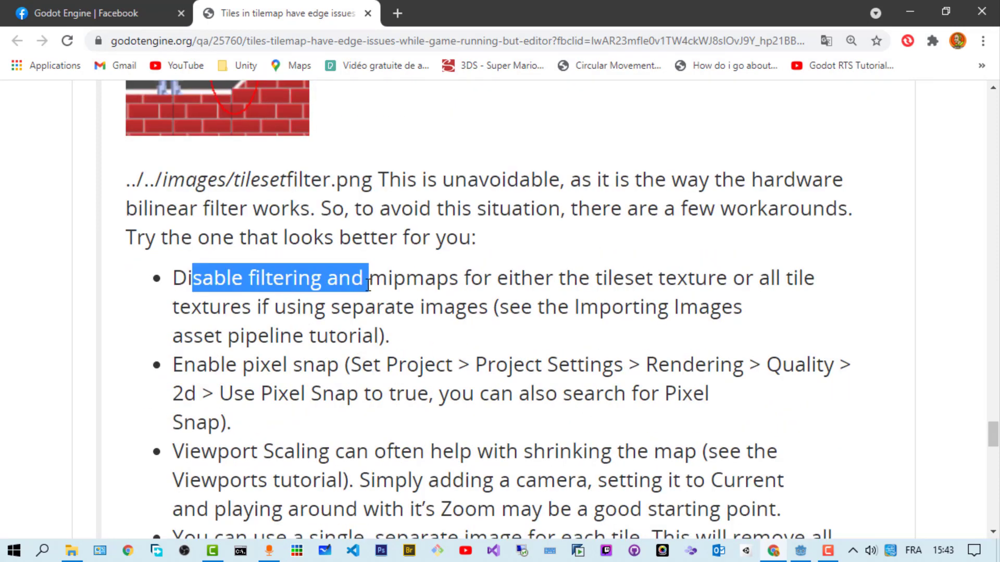
left_click(218, 295)
left_click_drag(191, 272, 361, 284)
left_click(261, 334)
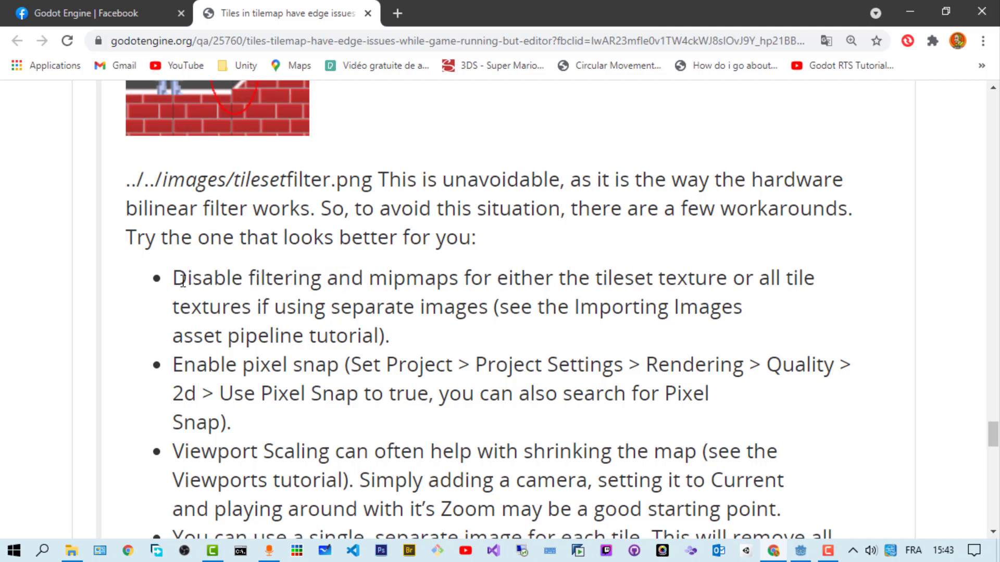
left_click_drag(182, 281, 331, 281)
left_click(284, 317)
left_click_drag(219, 277, 348, 297)
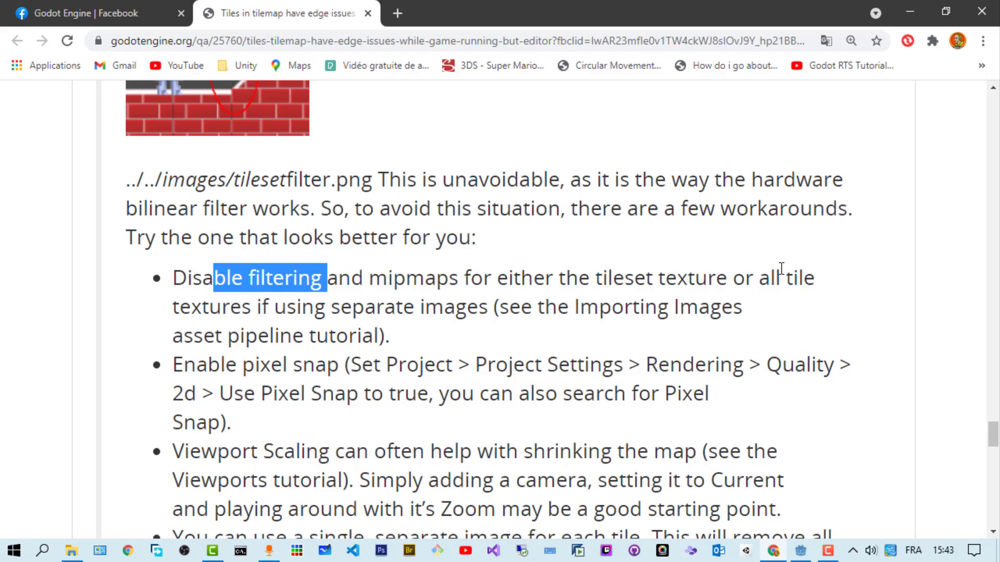
- In Godot, open the TileMap's tile set on the tilesheet texture and enlarge the panel
left_click(800, 550)
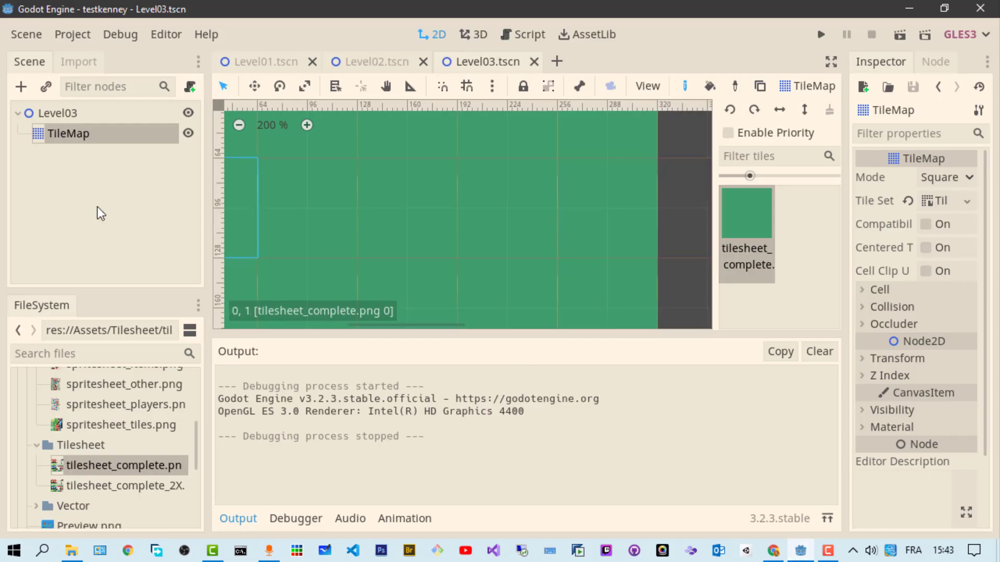
left_click(940, 179)
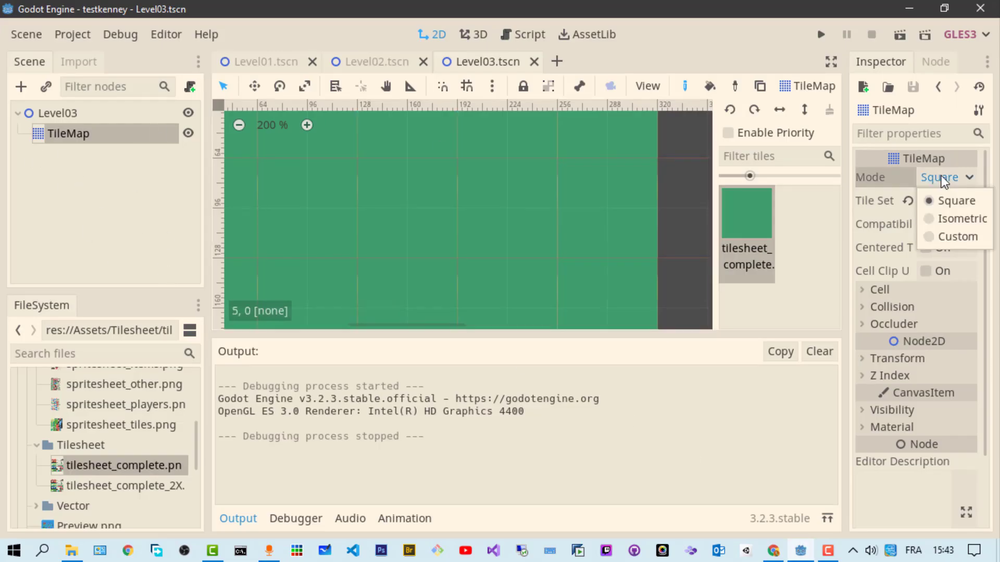
left_click(861, 197)
left_click(924, 200)
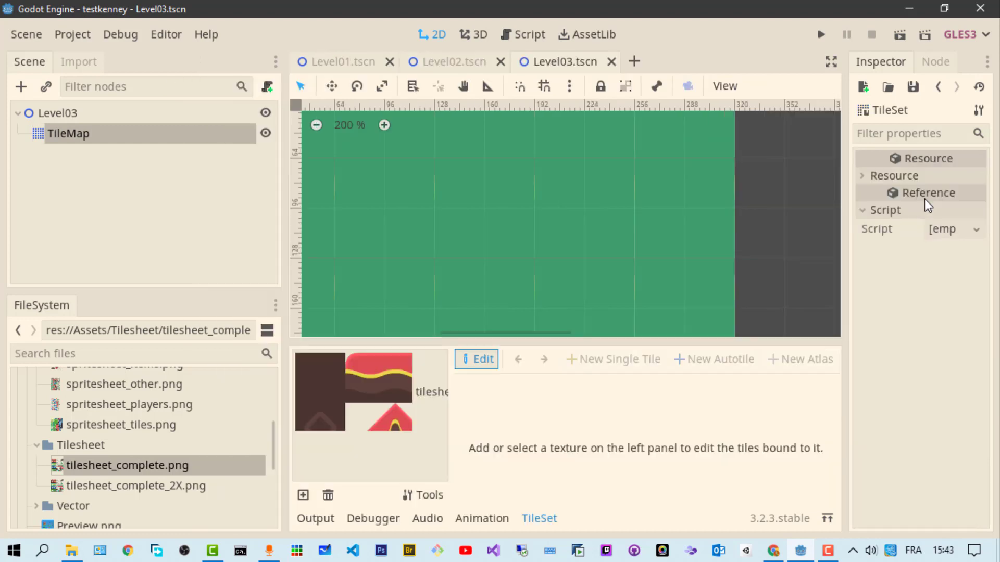
left_click(383, 380)
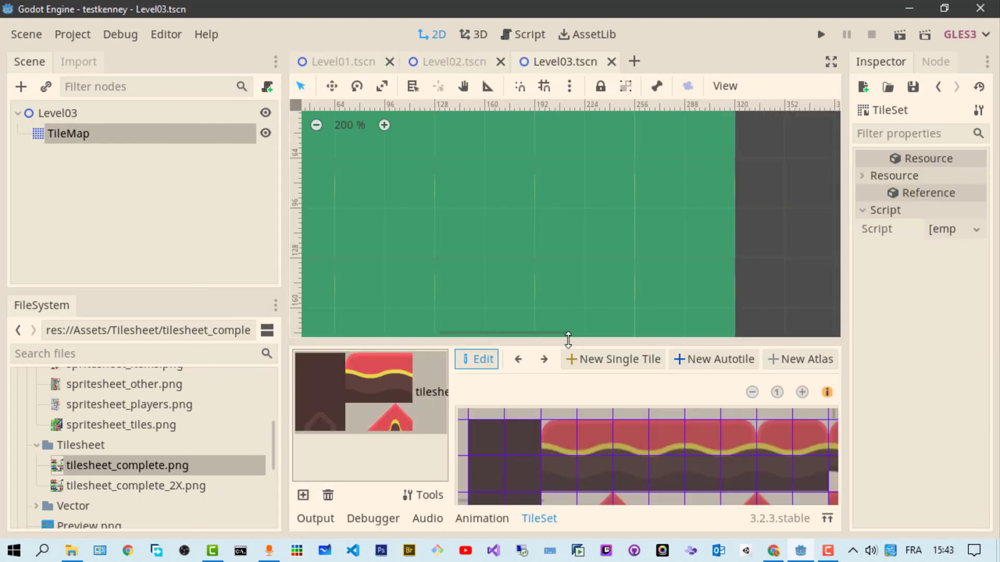
left_click_drag(566, 343, 566, 146)
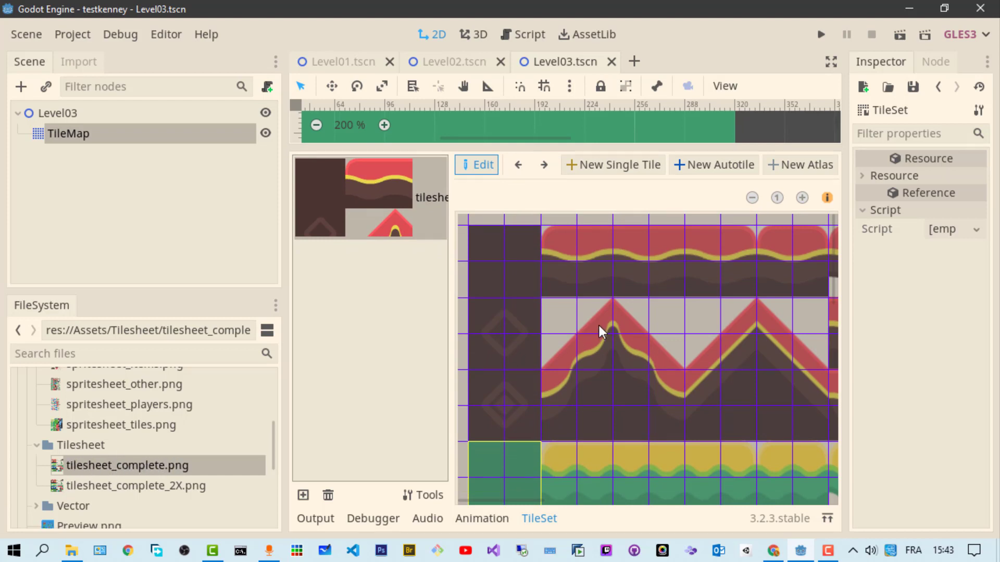
- Select the plain green tile region and show the Import dock
scroll(560, 393, "down", 3)
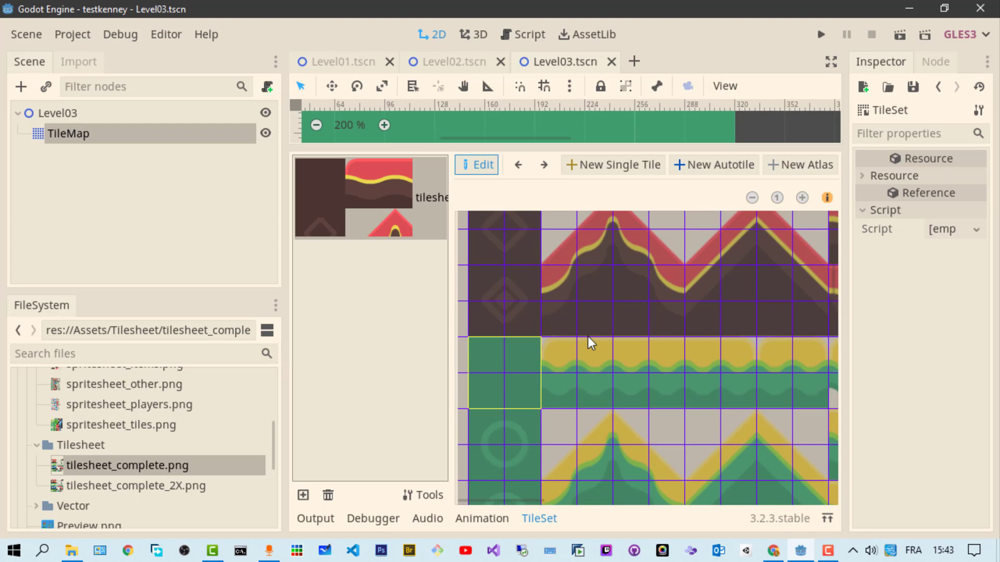
scroll(623, 349, "up", 3)
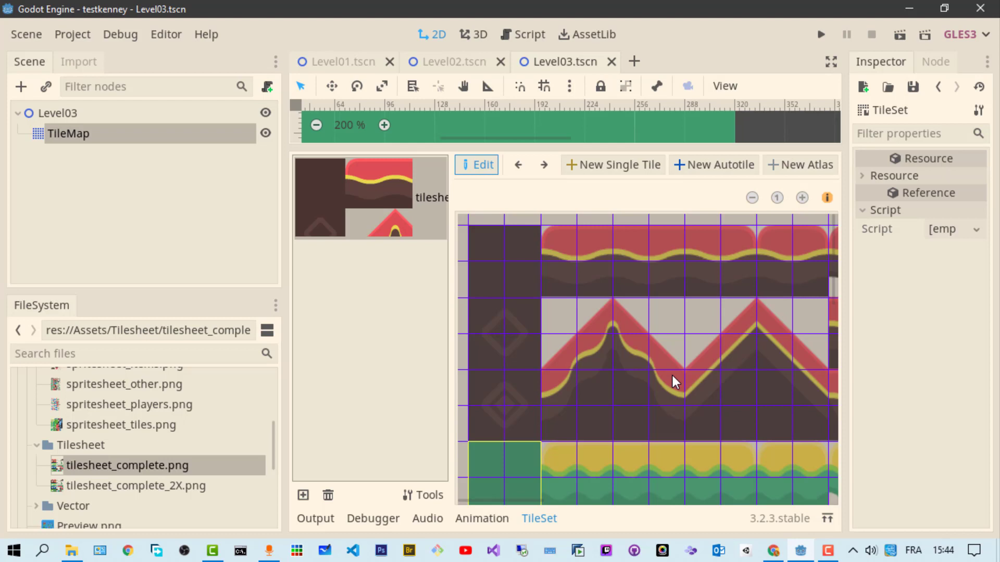
scroll(648, 407, "down", 2)
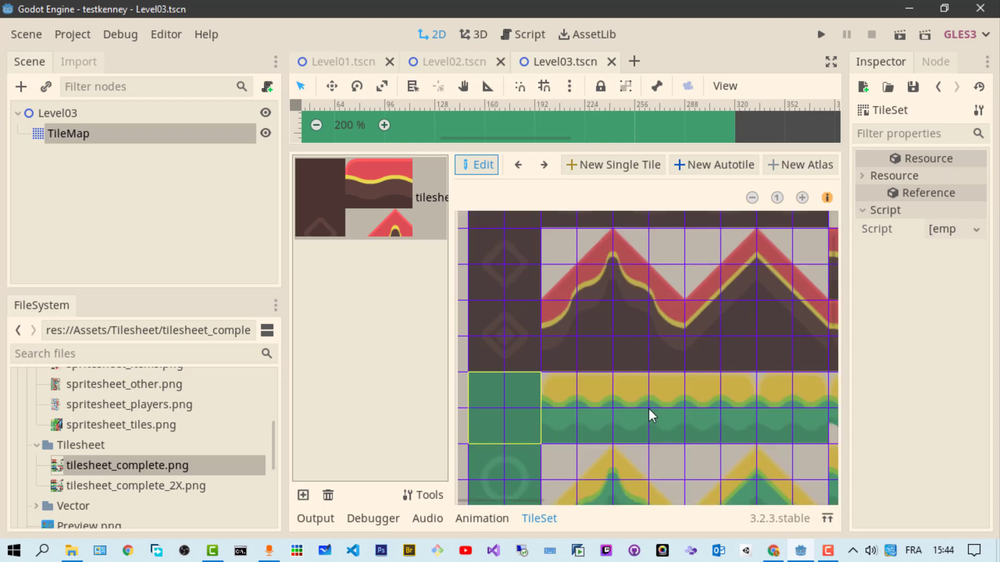
left_click(508, 409)
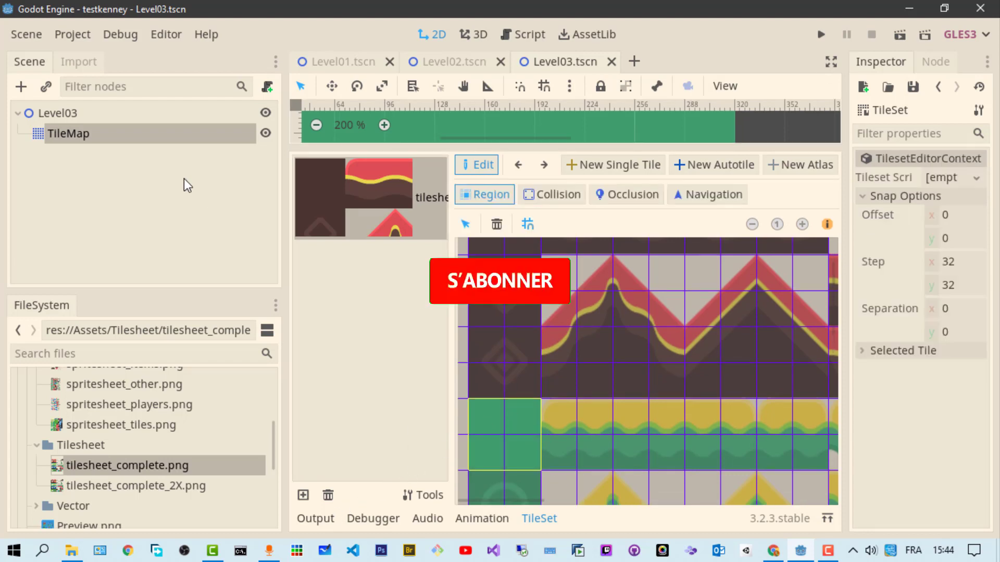
left_click(77, 67)
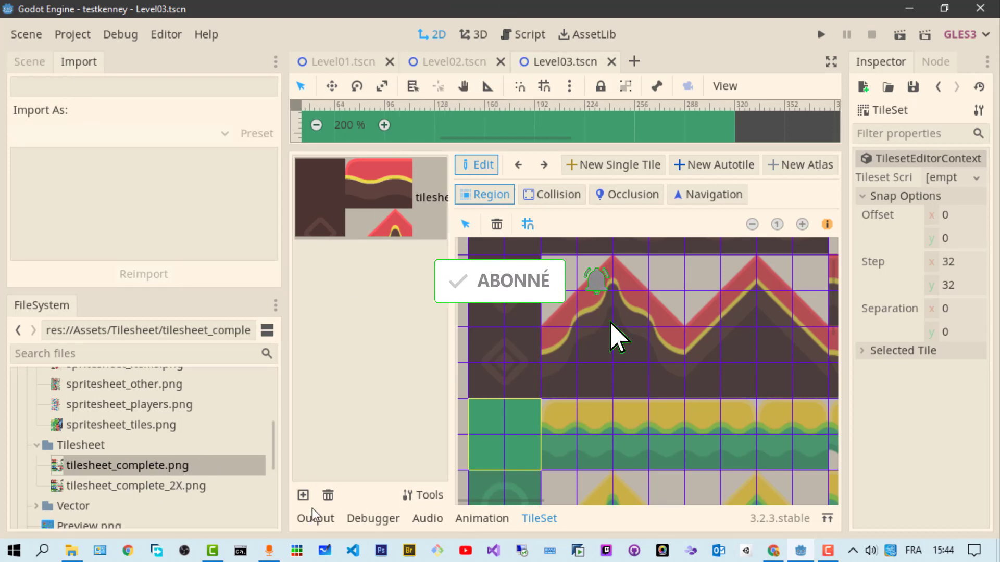
left_click(303, 495)
left_click(629, 458)
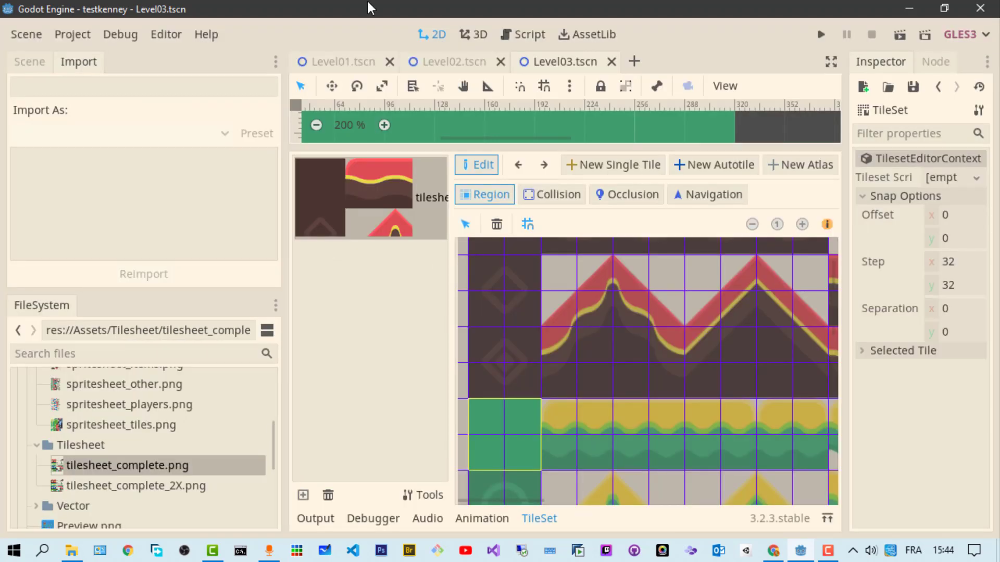
- Return to Level03 and show the import settings for tilesheet_complete.png
left_click(461, 61)
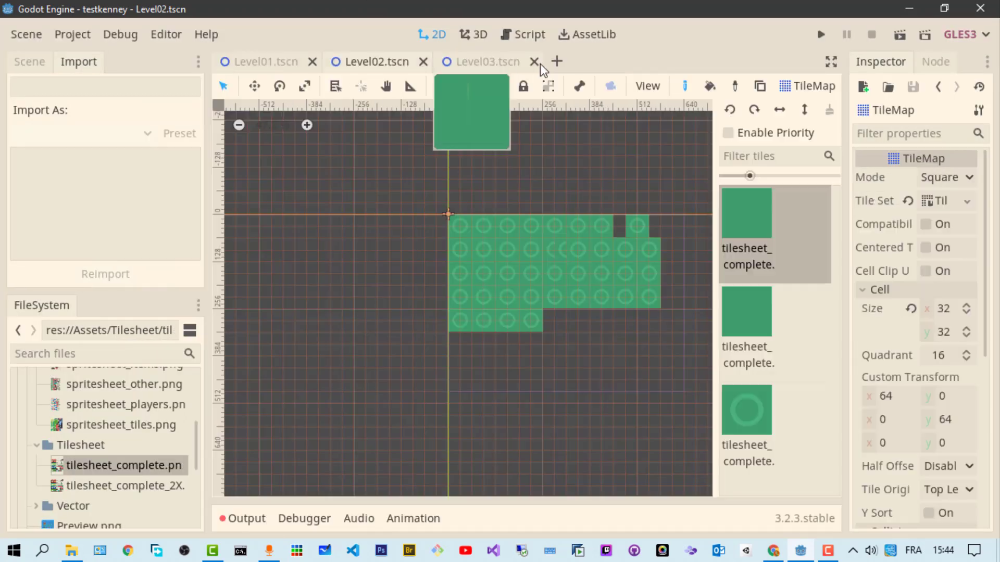
left_click(472, 63)
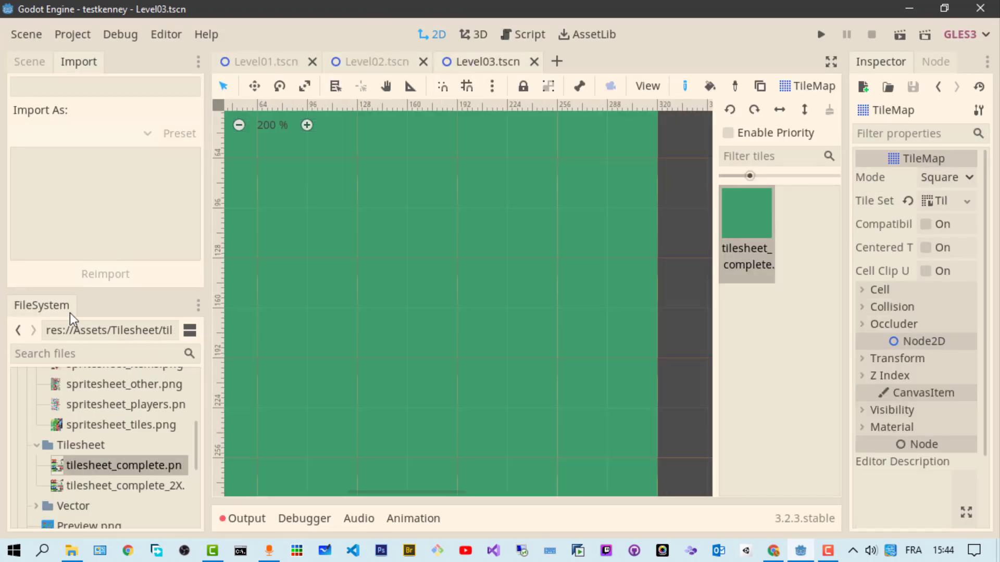
left_click(113, 485)
left_click(127, 469)
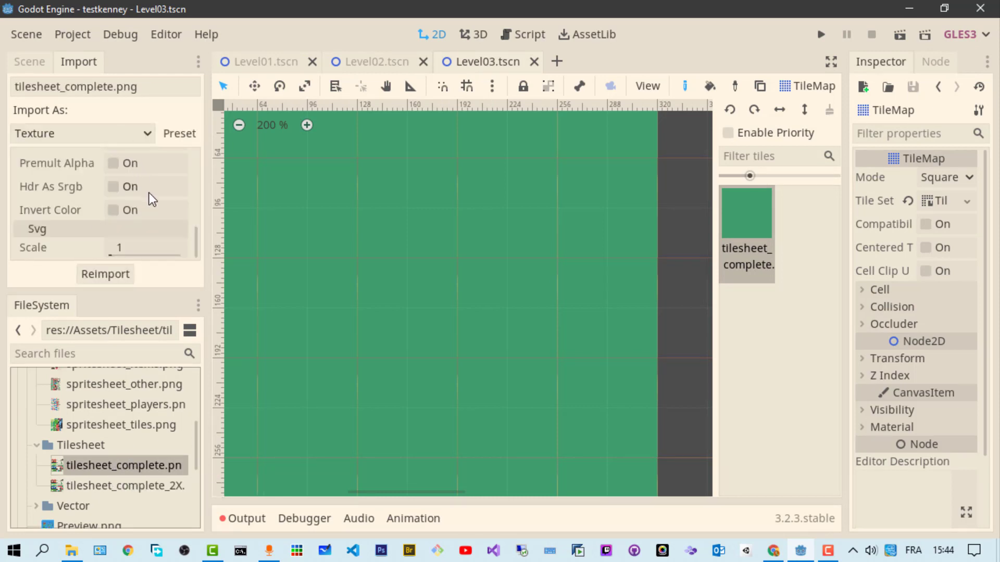
- Check the import presets and scroll to the Flags section's Filter setting
left_click(181, 134)
left_click(164, 134)
scroll(127, 217, "up", 8)
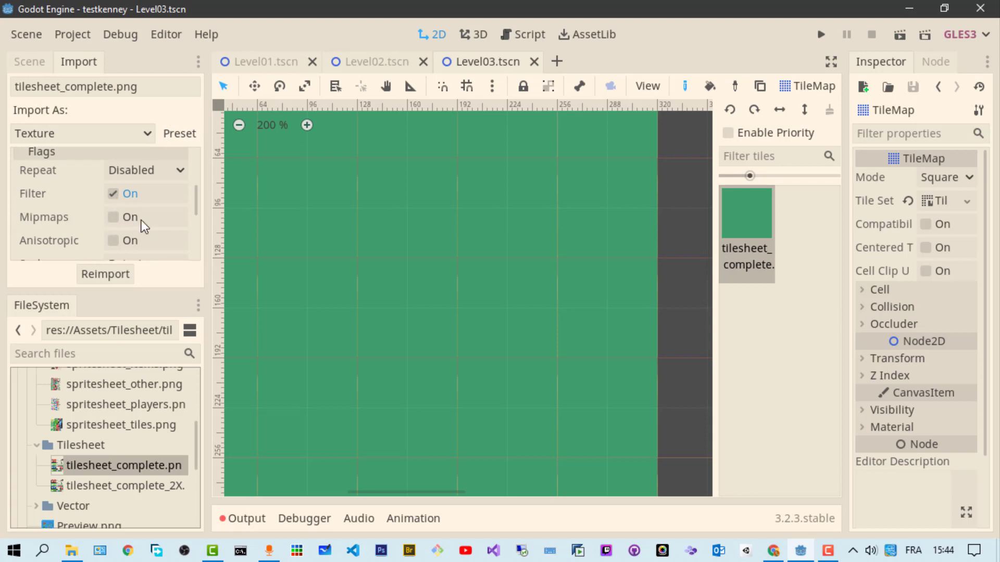
scroll(126, 234, "up", 1)
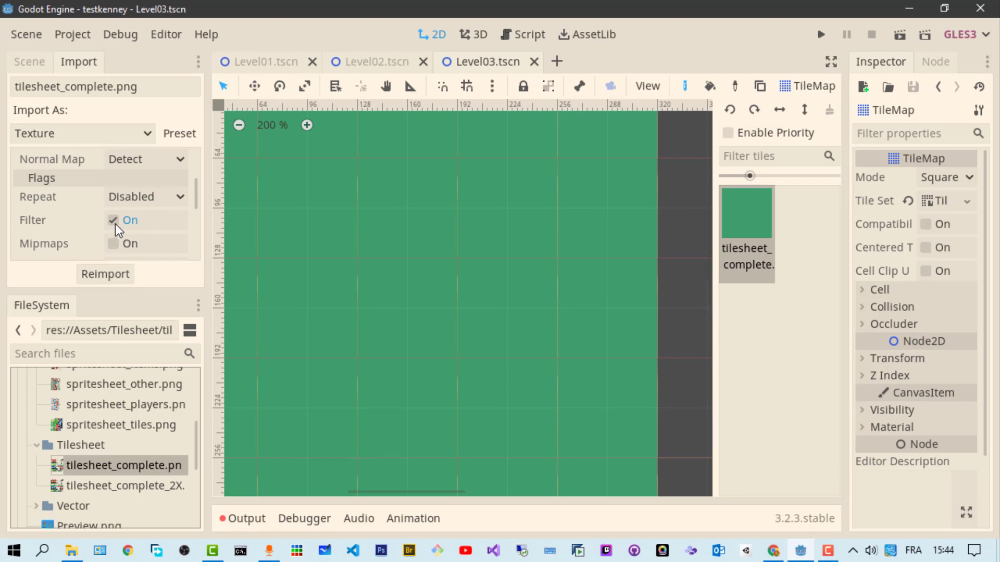
left_click(114, 221)
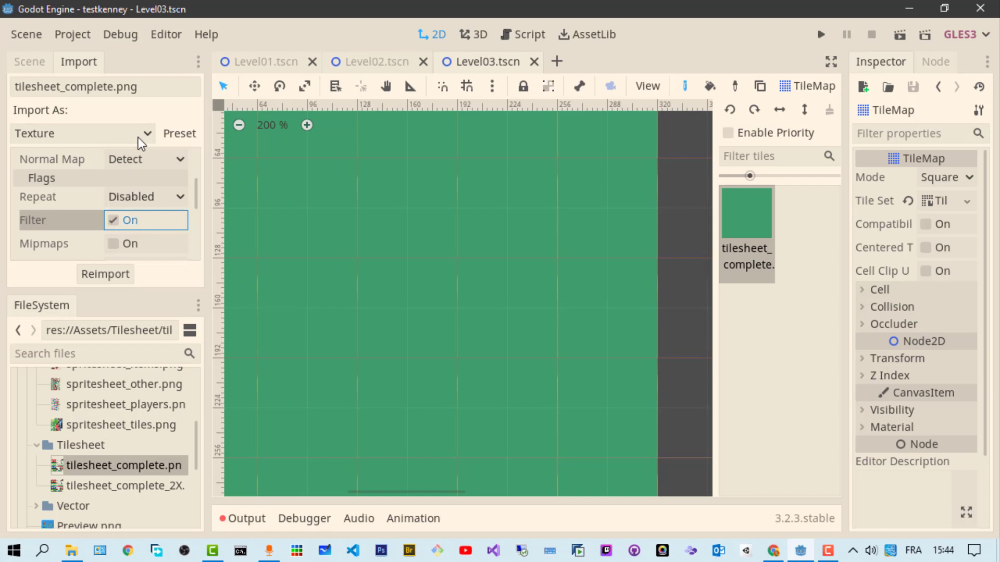
- Search Project Settings for 'pixel', confirm Rendering > 2d Use Gpu Pixel Snap is on, then run the scene
left_click(77, 34)
left_click(125, 60)
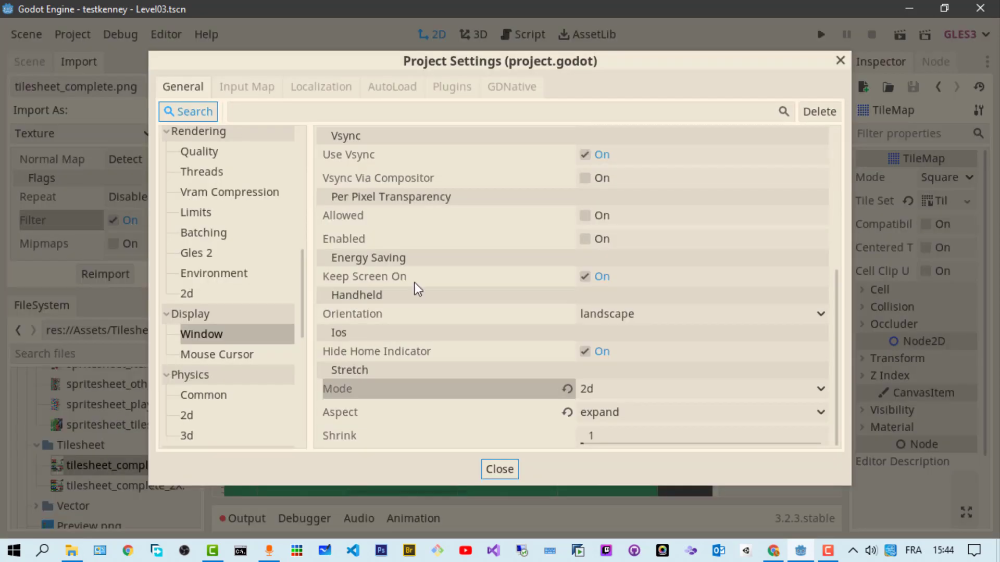
left_click(251, 112)
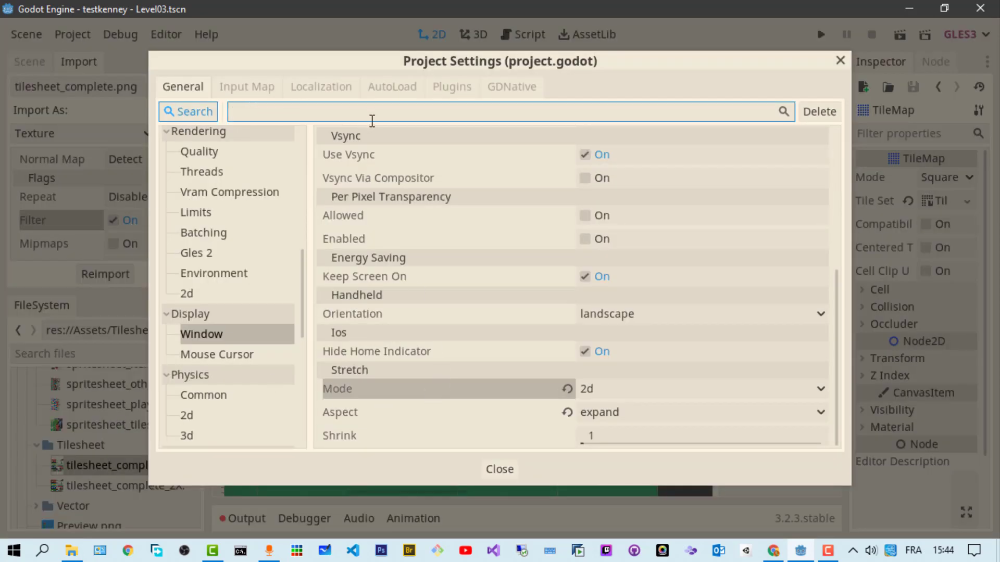
type("pixel")
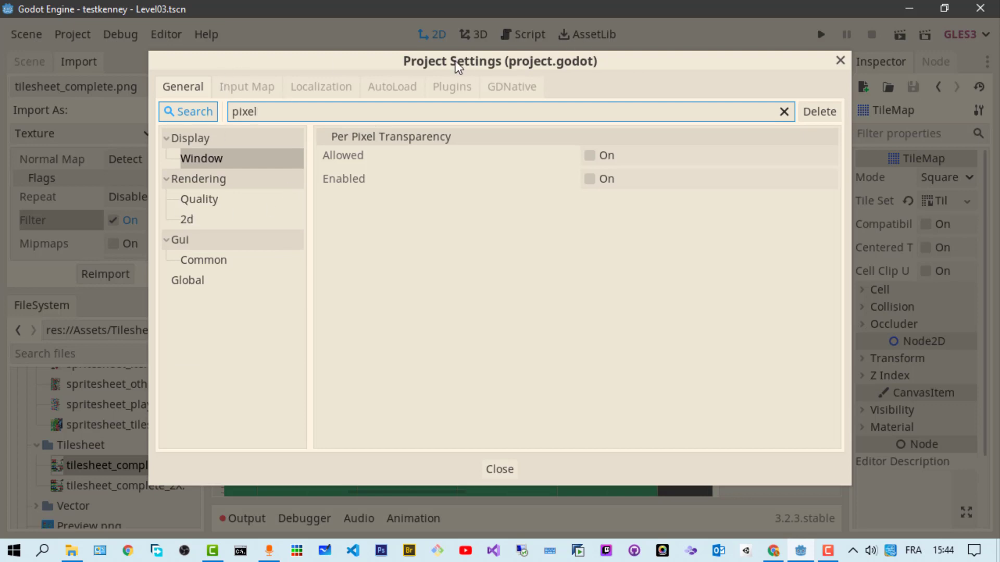
left_click(199, 220)
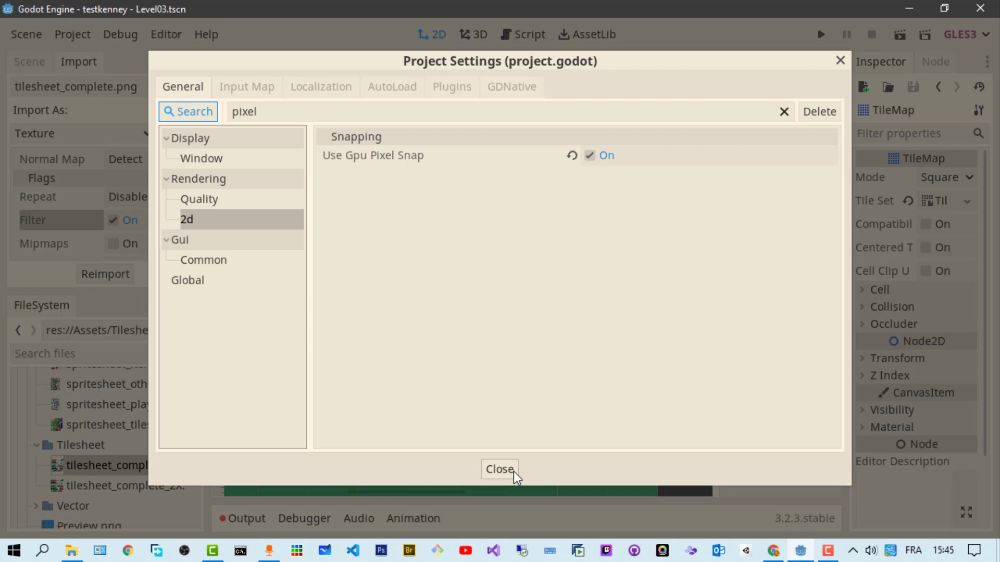
left_click(500, 469)
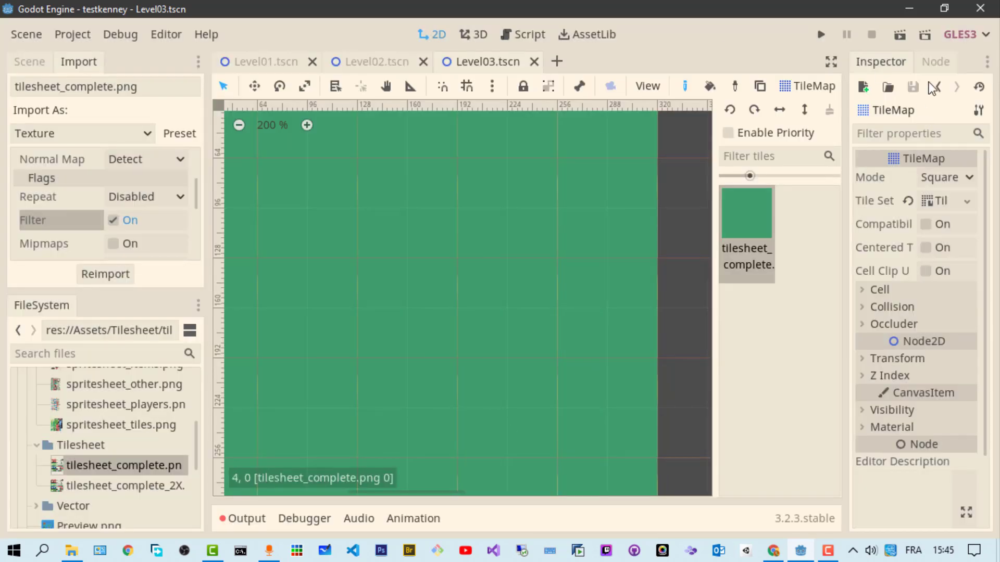
left_click(900, 34)
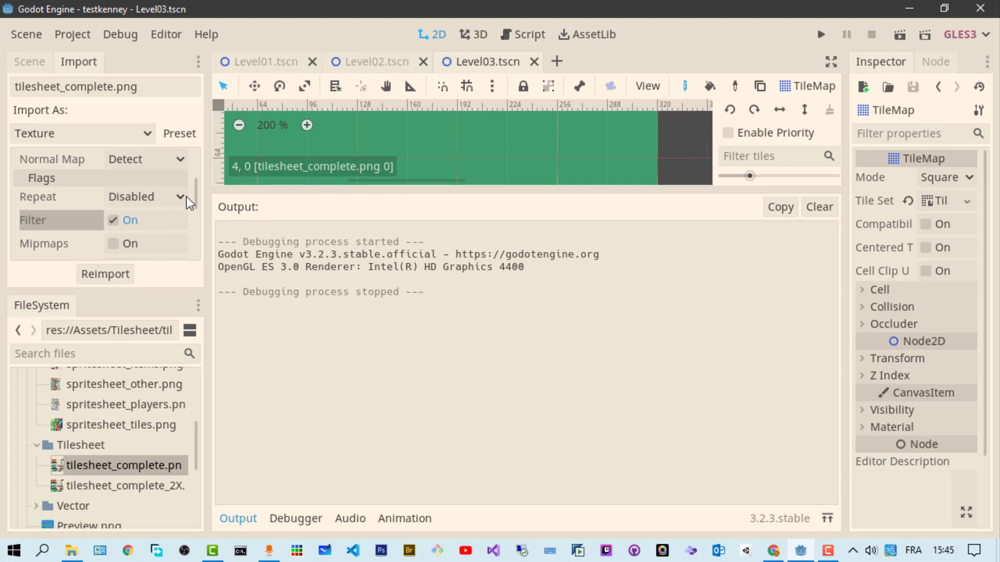
- Reread the 'Disable filtering' and 'Enable pixel snap' workarounds, then return to Godot
left_click(772, 550)
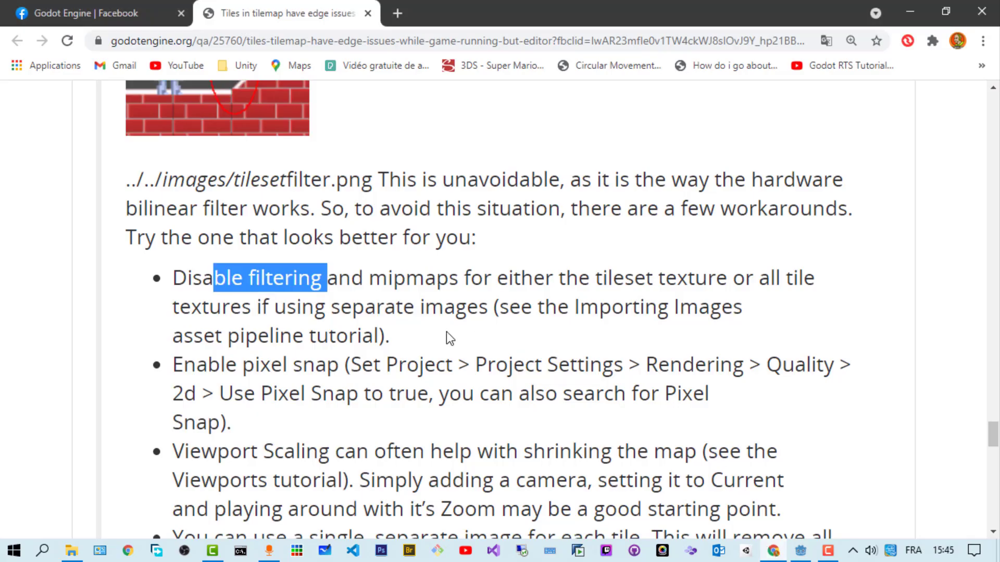
left_click(399, 298)
left_click_drag(172, 270, 457, 333)
left_click_drag(174, 364, 274, 423)
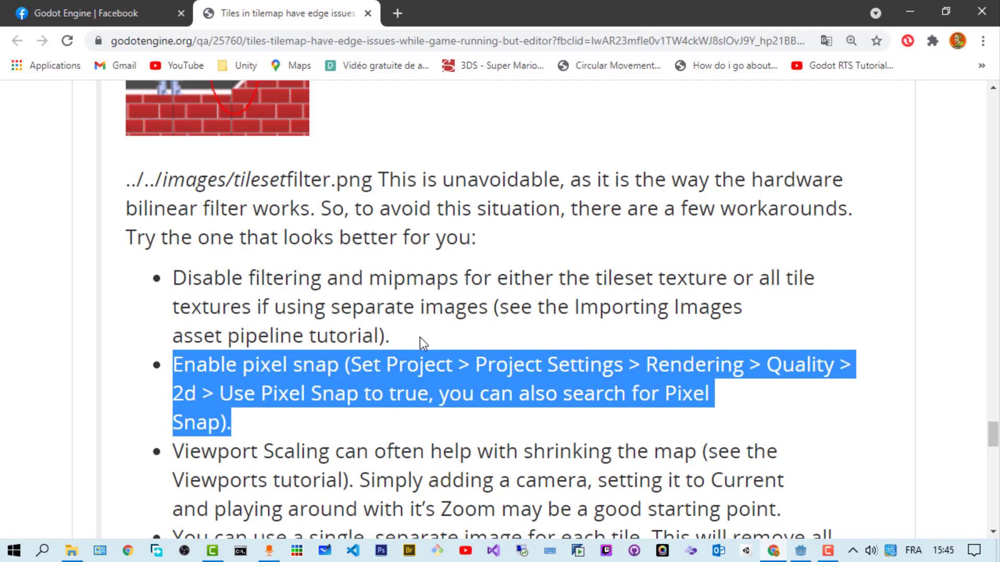
left_click(343, 331)
left_click_drag(392, 335, 508, 332)
left_click(341, 306)
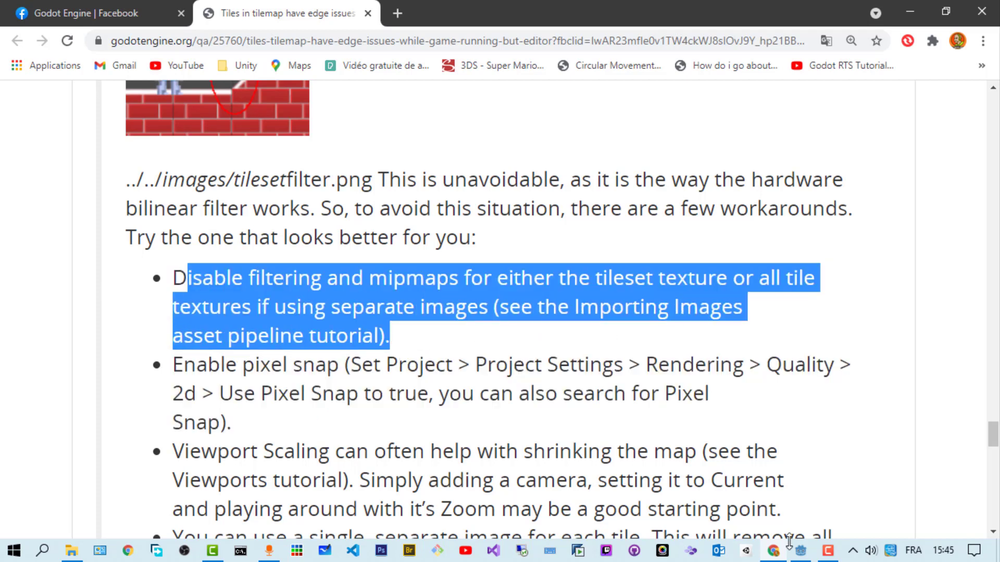
left_click(804, 554)
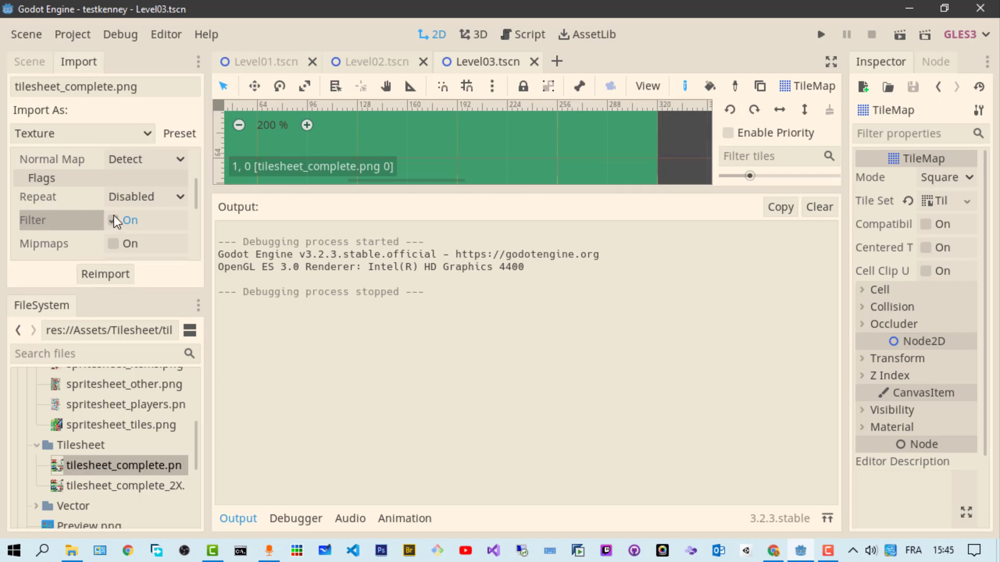
- Reimport tilesheet_complete.png with Filter disabled, then paint a tile at cell 3, 0
left_click(115, 221)
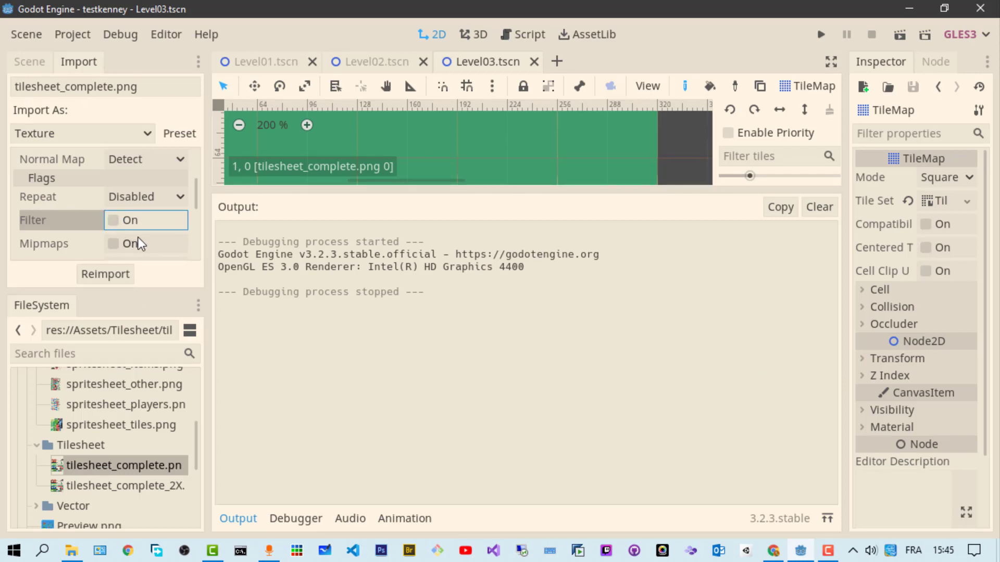
left_click(133, 466)
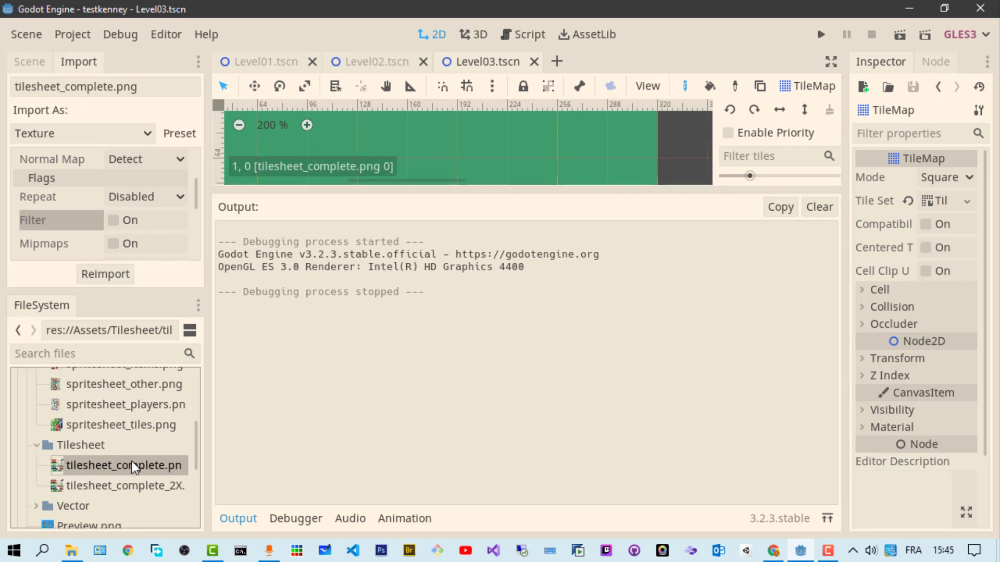
left_click(115, 271)
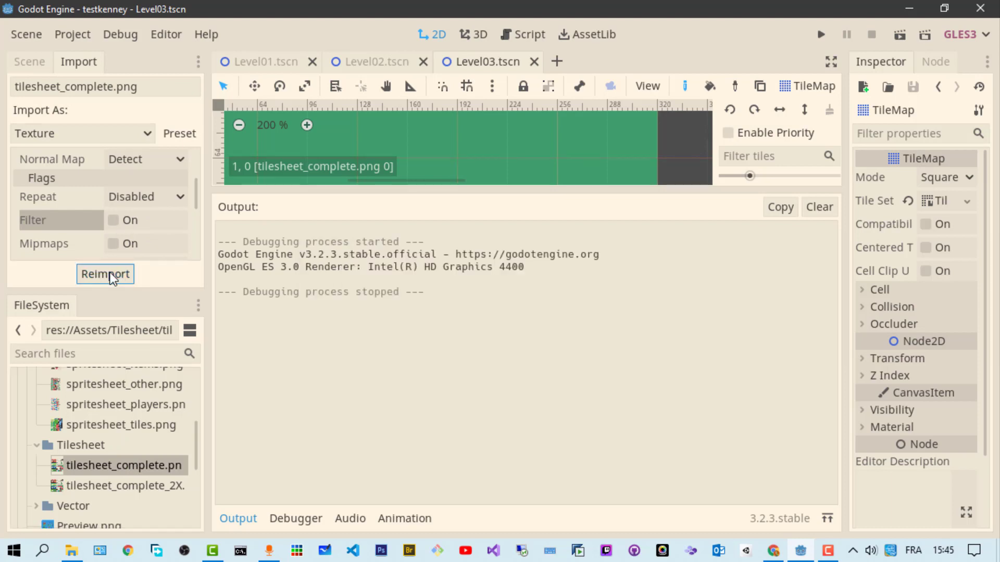
left_click(551, 155)
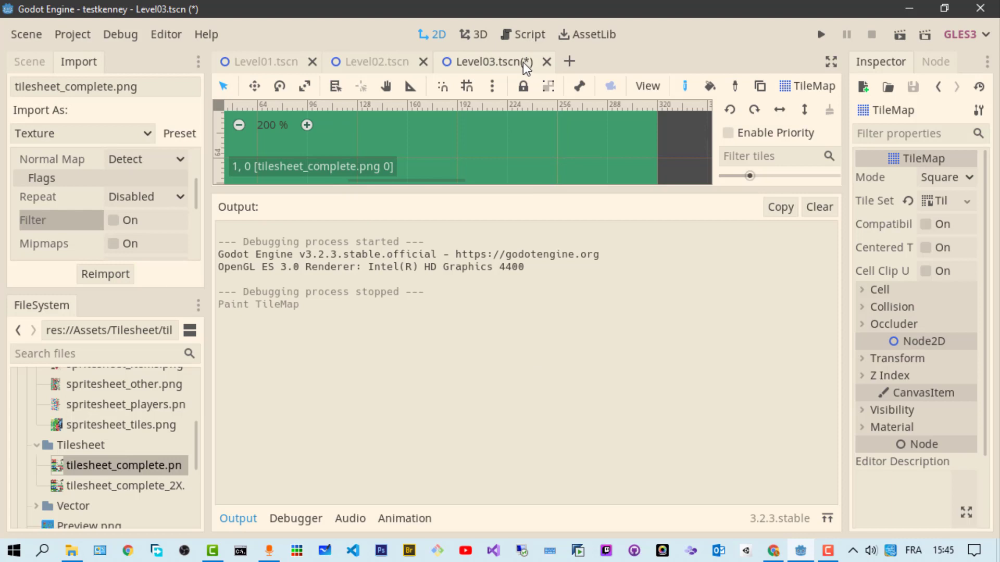
- Enlarge the tilemap view over the output log and toggle Filter on, then off again
left_click_drag(642, 191, 660, 518)
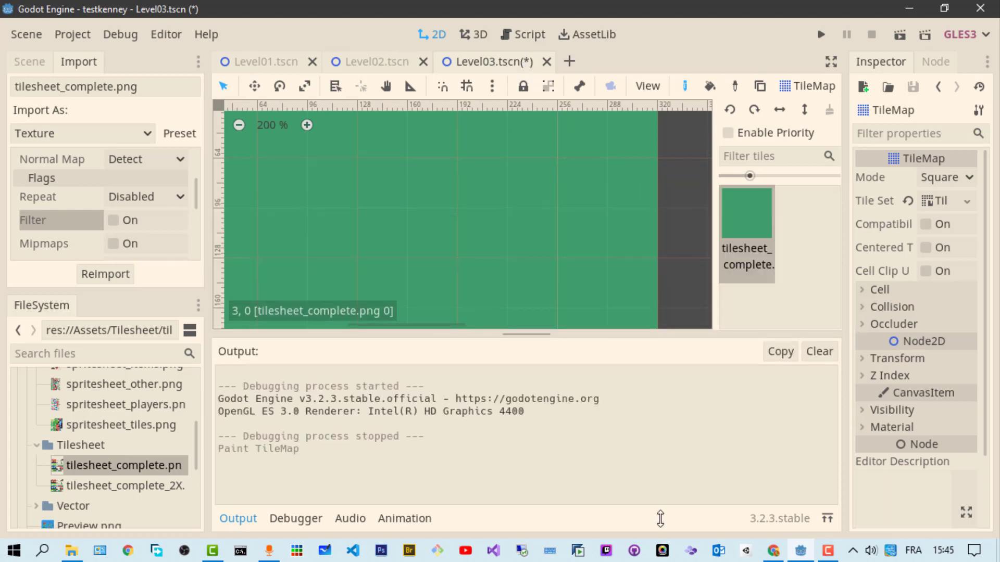
scroll(556, 243, "down", 1)
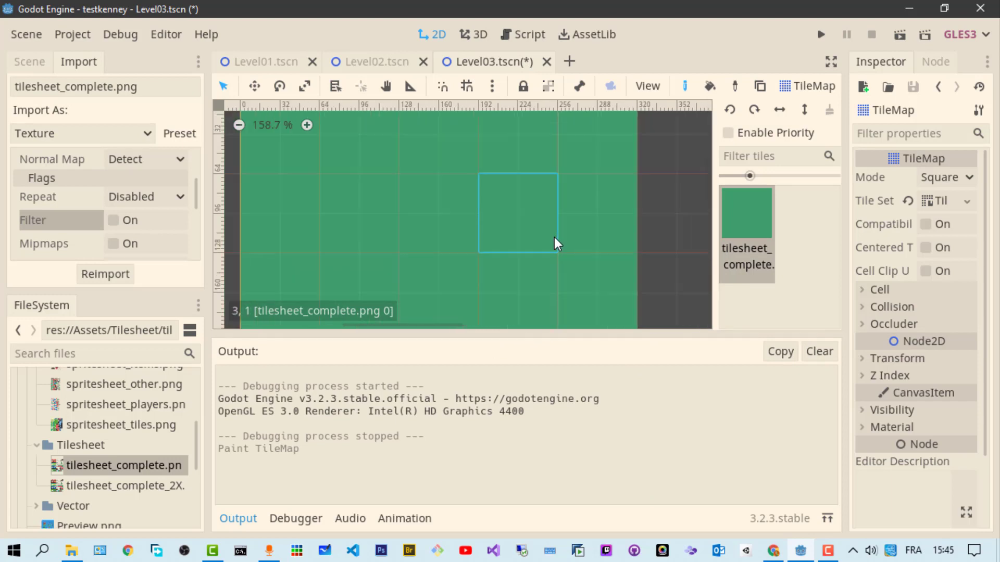
scroll(382, 248, "left", 2)
scroll(432, 280, "up", 2)
scroll(426, 272, "down", 3)
scroll(352, 246, "left", 1)
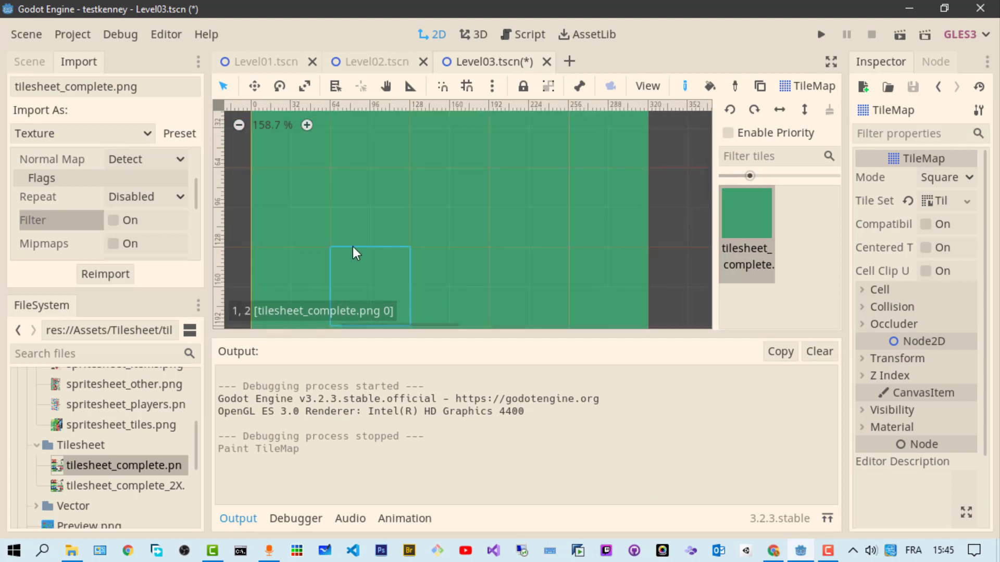
left_click(112, 220)
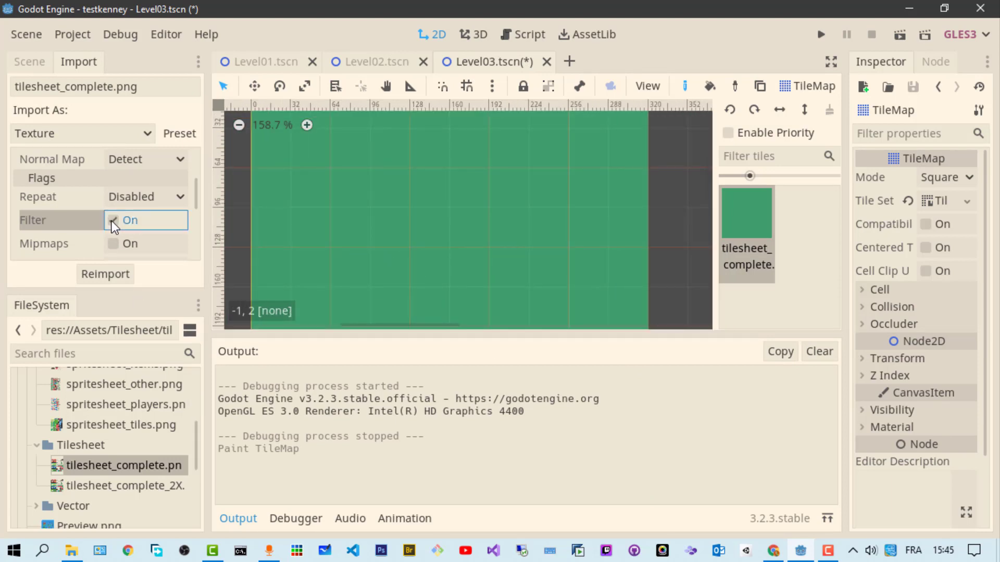
left_click(113, 220)
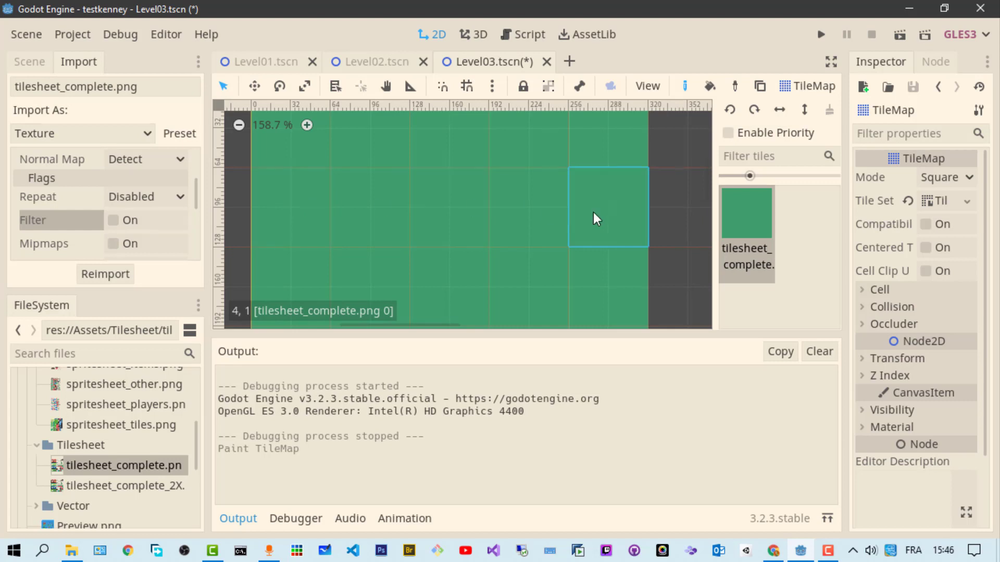
- Save and run the scene to check the tilemap for seam lines
scroll(595, 216, "up", 1)
scroll(592, 212, "up", 1)
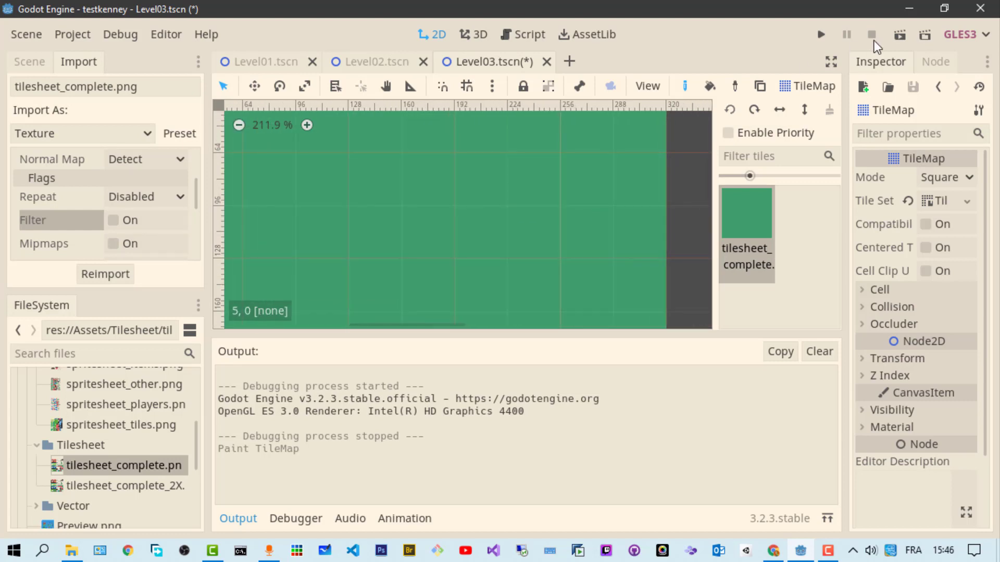
left_click(904, 36)
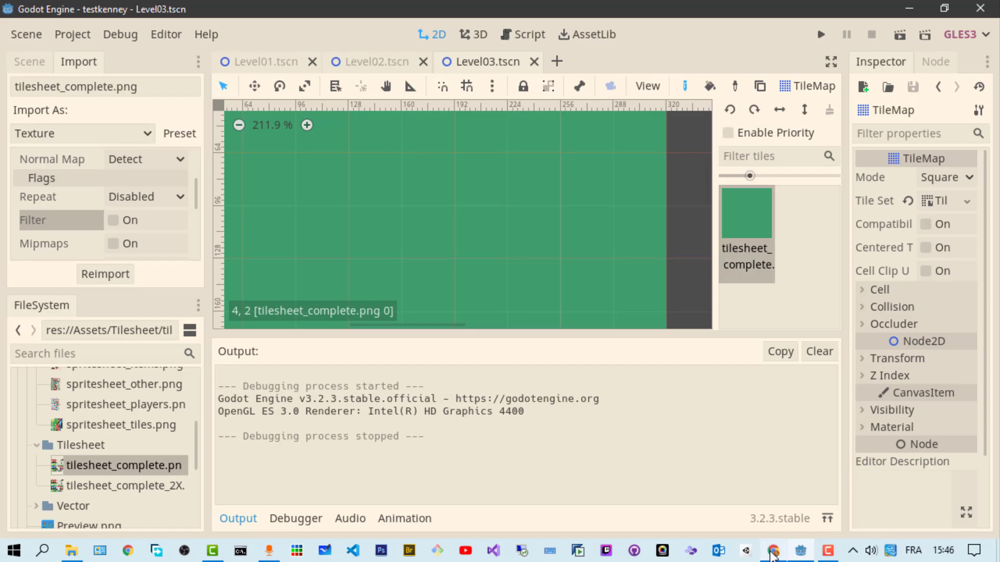
left_click(773, 550)
left_click(412, 311)
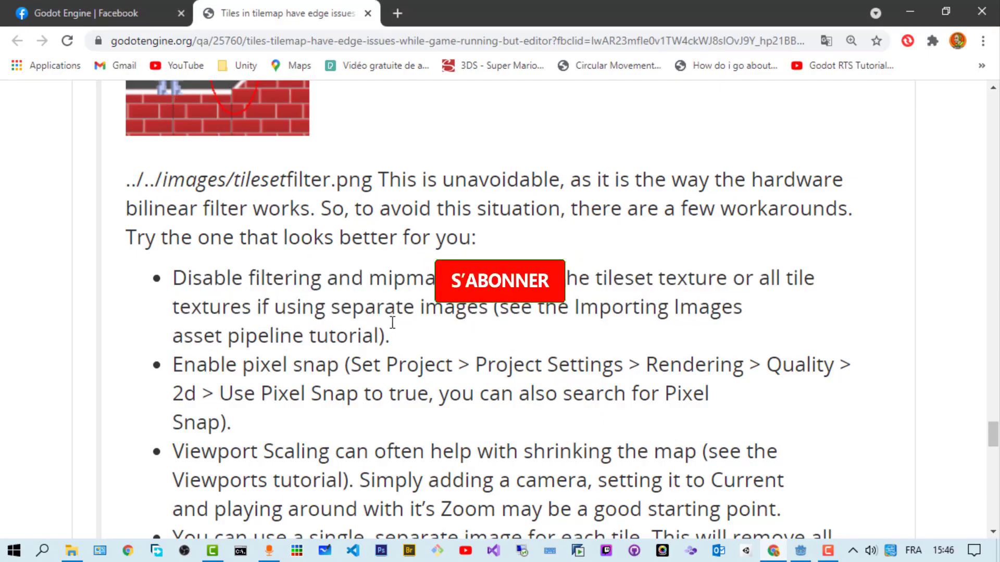
left_click(800, 552)
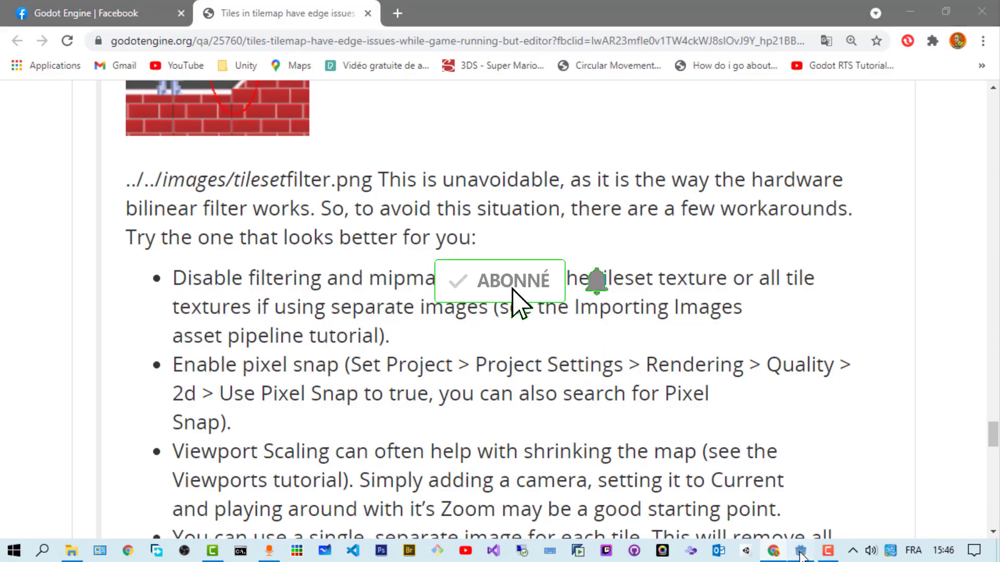